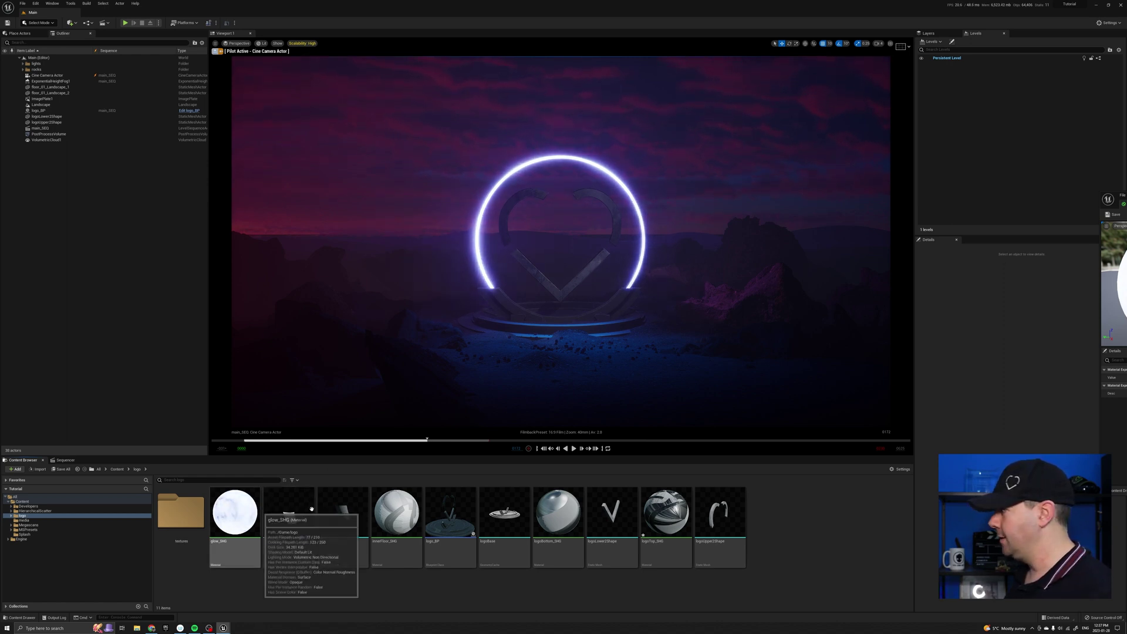
In the glow_SHG material editor, set the glow constant to 1.0 and save.
{"action": "left_click_drag", "start_coordinate": [1121, 195], "coordinate": [569, 131]}
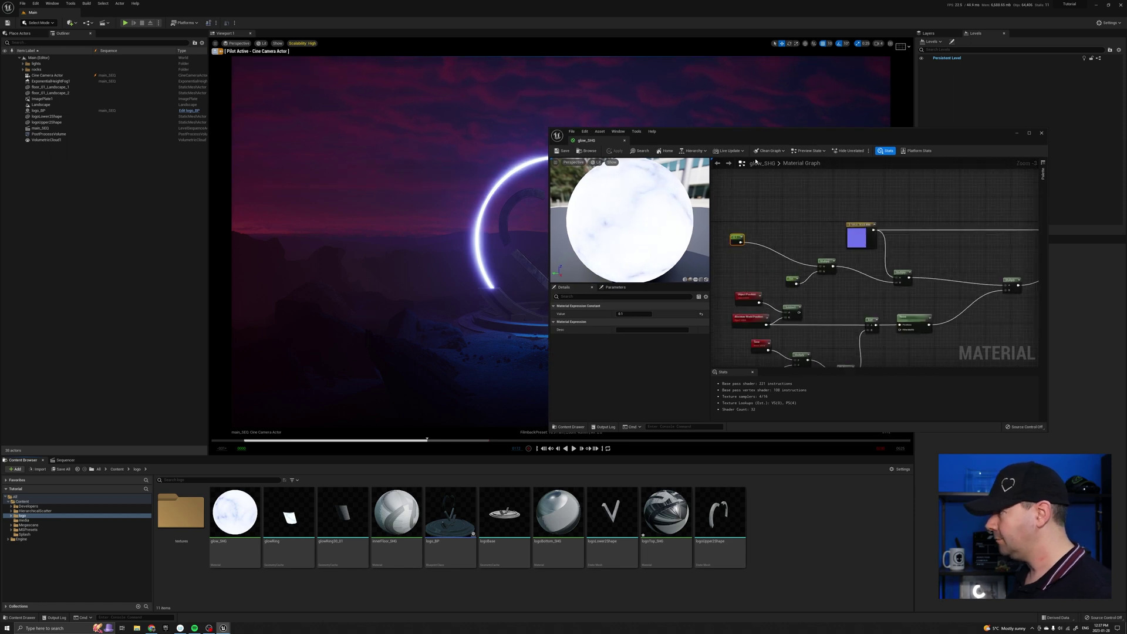
{"action": "left_click_drag", "start_coordinate": [764, 140], "coordinate": [792, 126]}
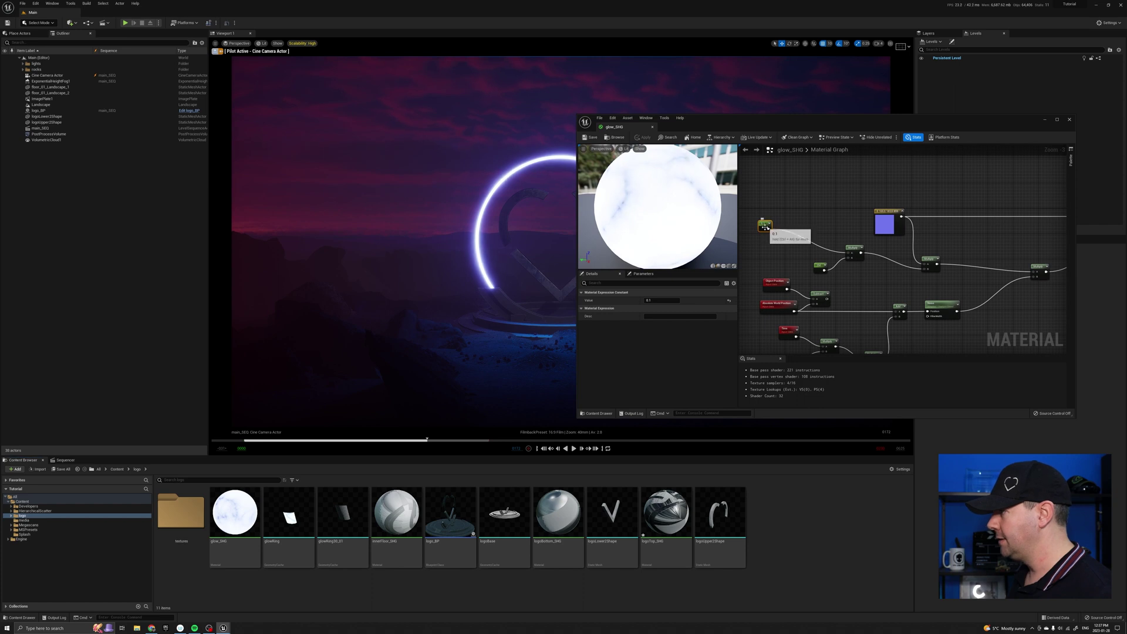
{"action": "left_click_drag", "start_coordinate": [774, 225], "coordinate": [773, 233]}
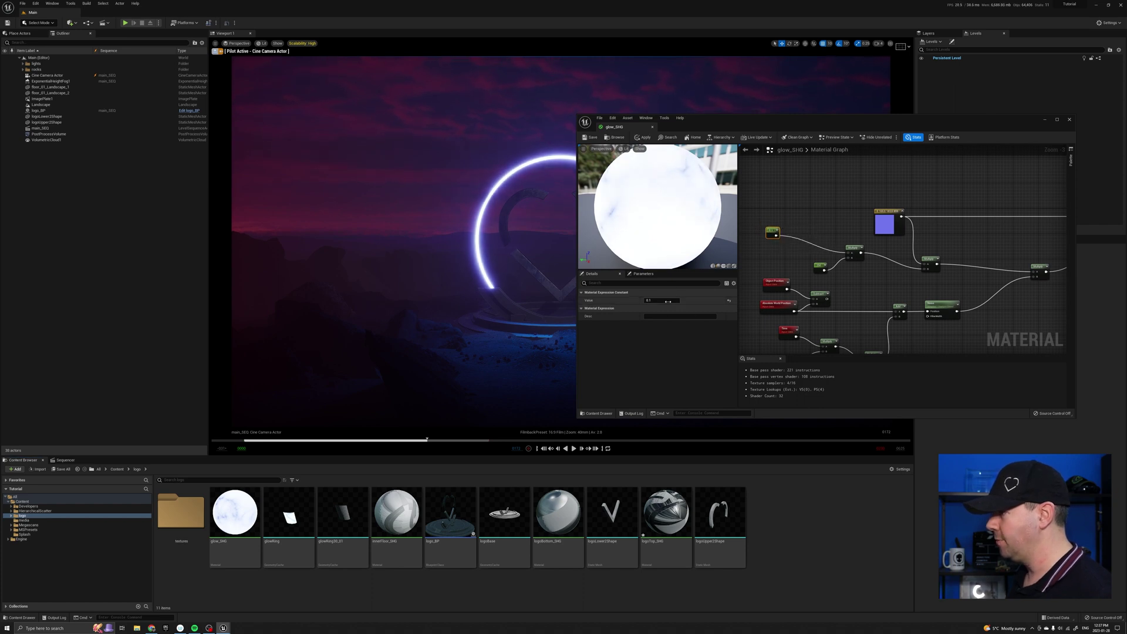
{"action": "key", "text": "Return"}
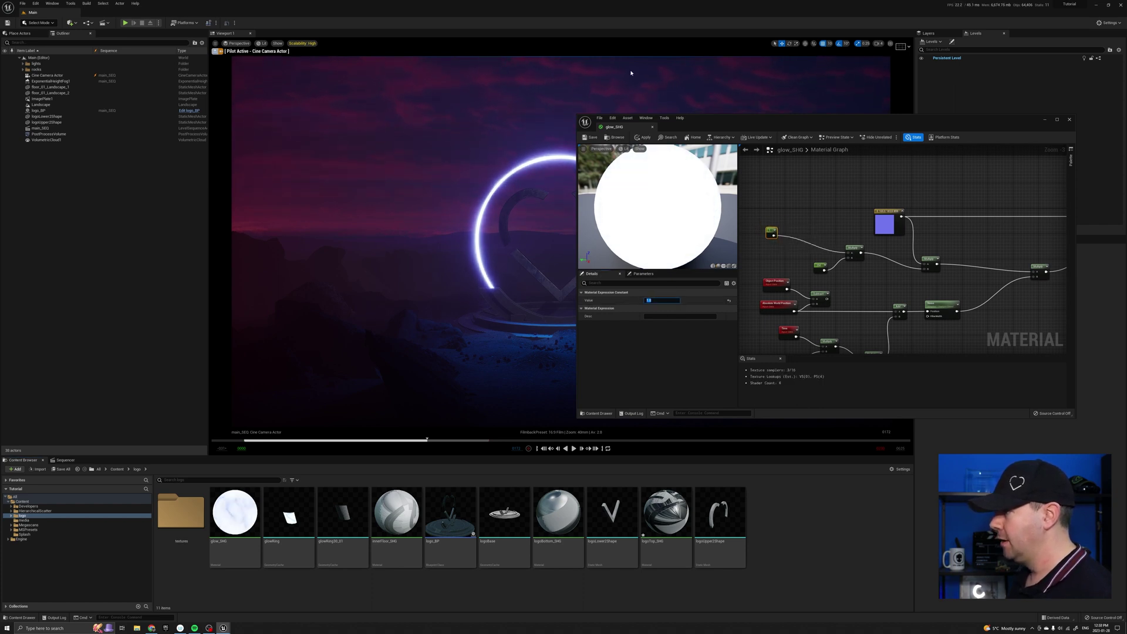
{"action": "key", "text": "ctrl+s"}
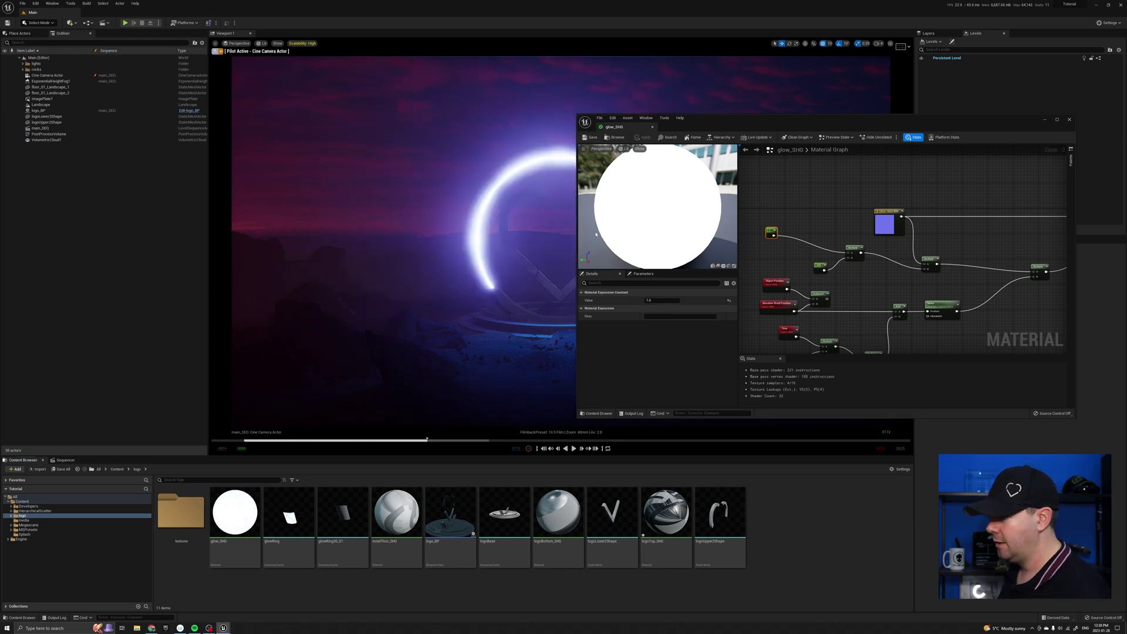
Change the glow constant to 0.0 and save so the ring goes dark.
{"action": "left_click", "coordinate": [653, 300]}
{"action": "type", "text": "0"}
{"action": "key", "text": "Return"}
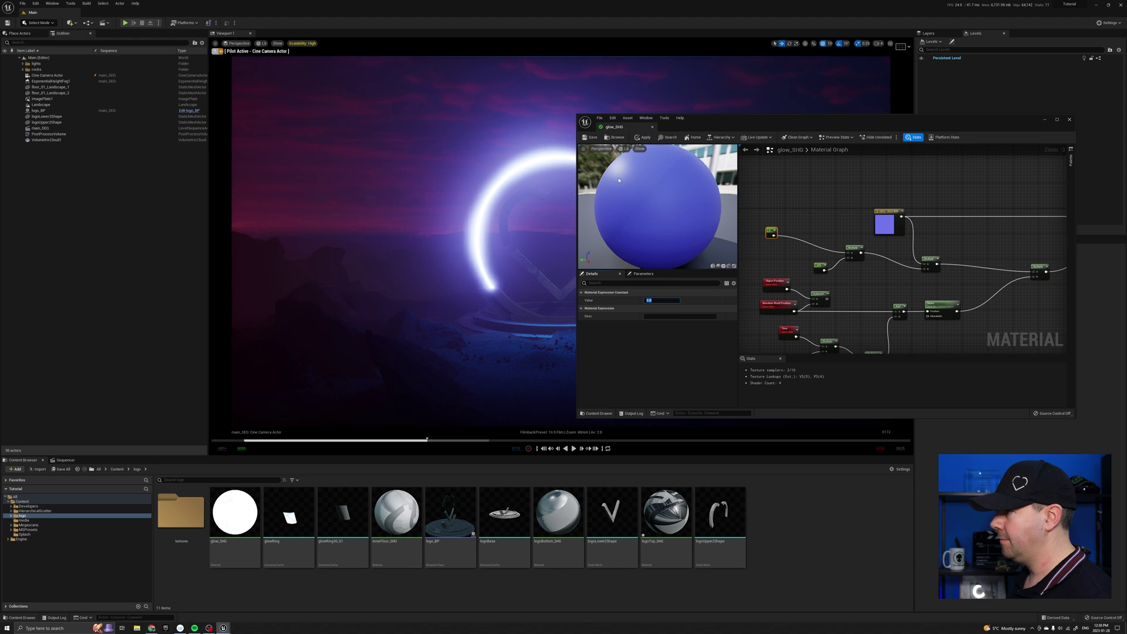
{"action": "key", "text": "ctrl+s"}
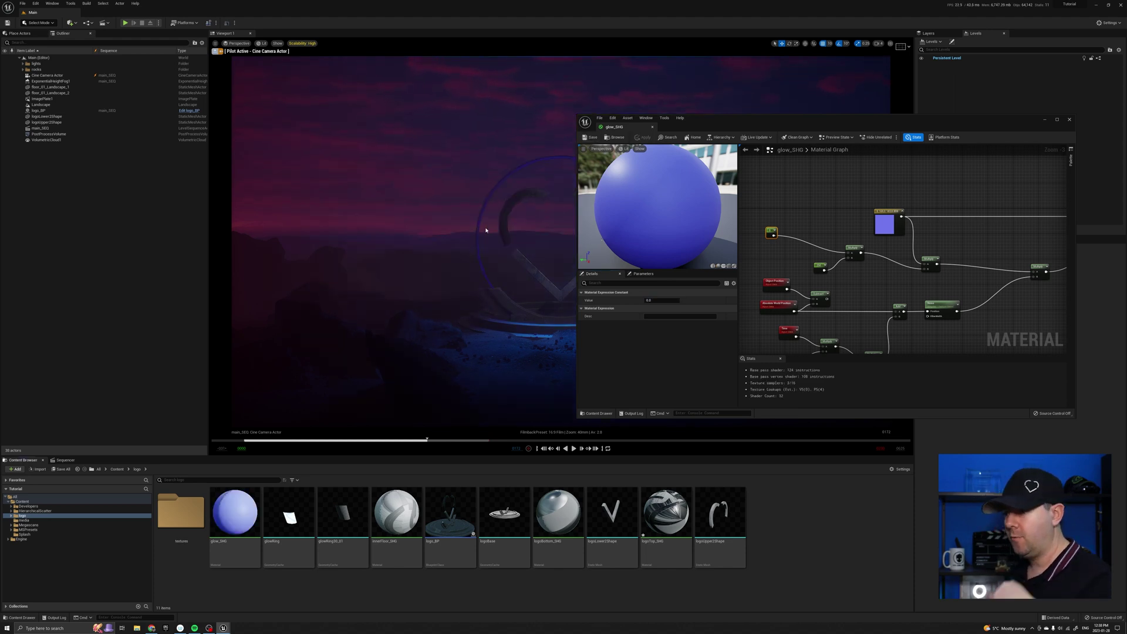
{"action": "left_click_drag", "start_coordinate": [425, 442], "coordinate": [452, 441]}
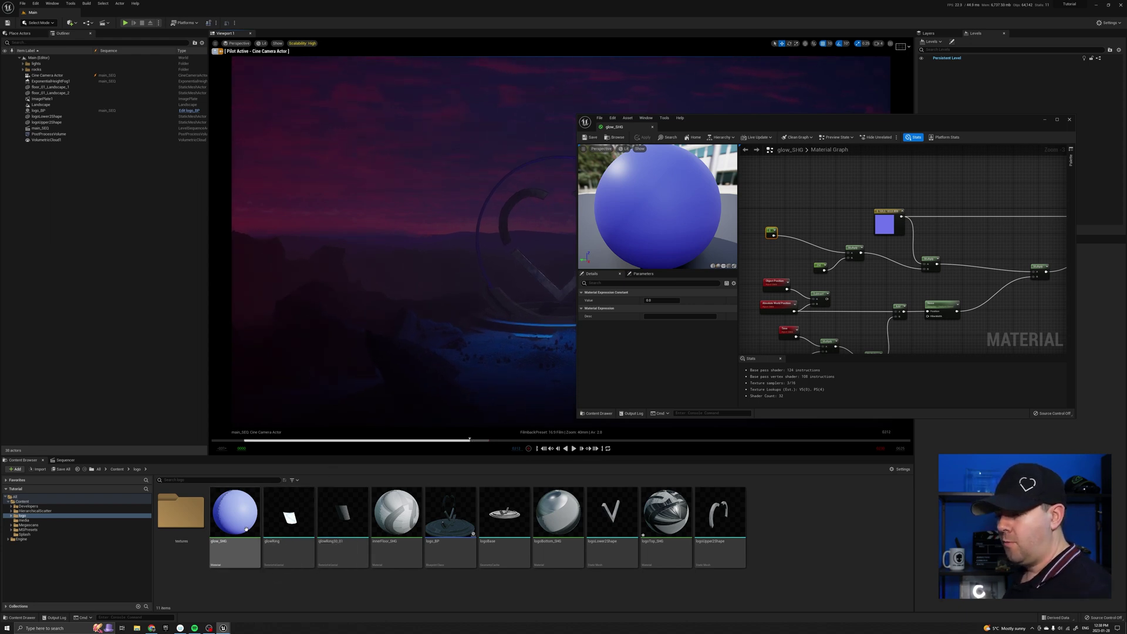
{"action": "mouse_move", "coordinate": [241, 530]}
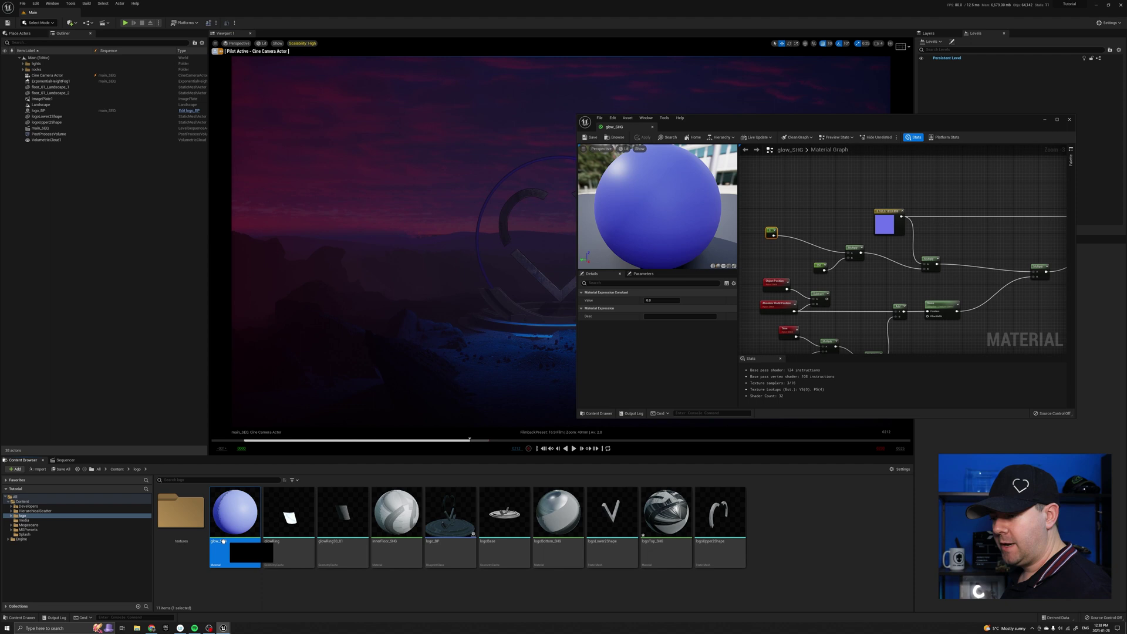
{"action": "left_click_drag", "start_coordinate": [241, 529], "coordinate": [85, 536]}
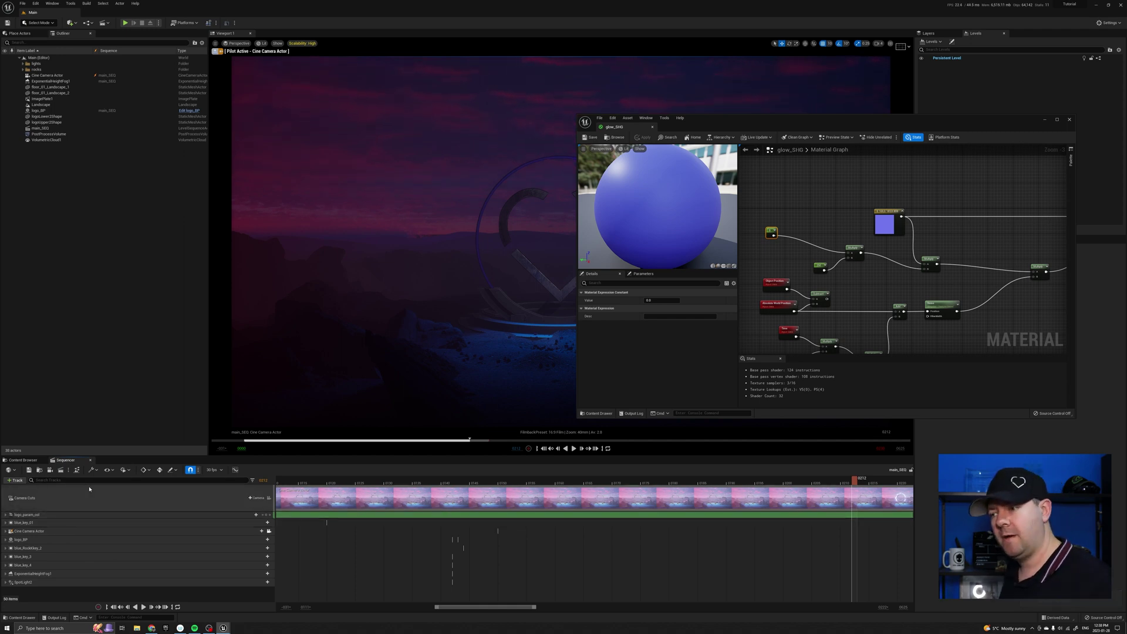
{"action": "left_click", "coordinate": [37, 460]}
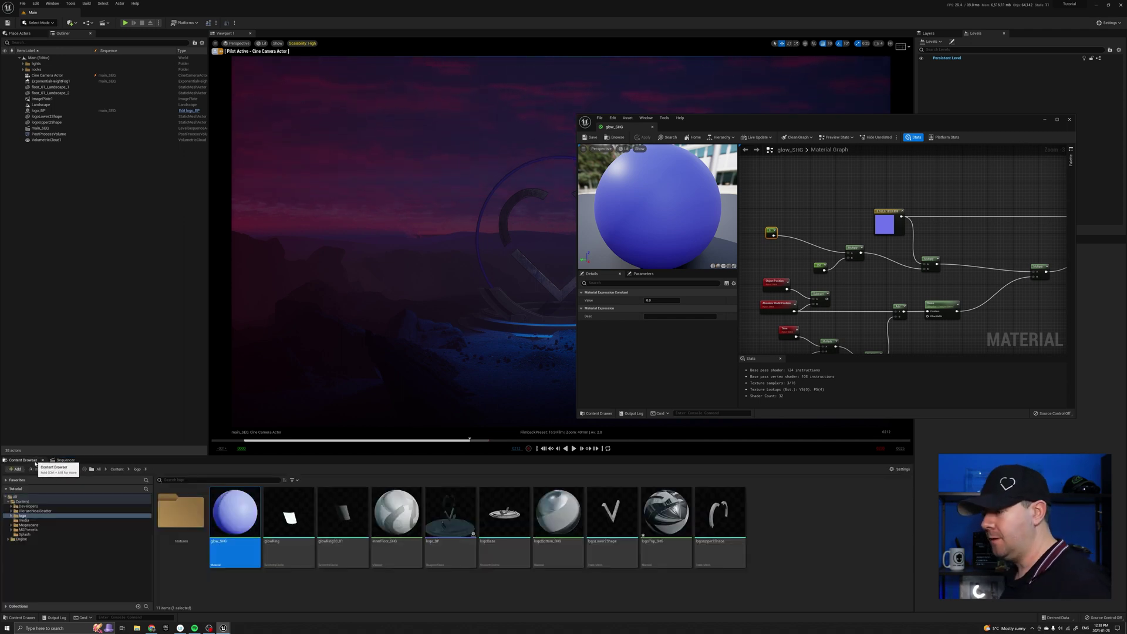
Add a Material Parameter Collection from the Content Browser's Materials menu and name it glowMPC.
{"action": "left_click", "coordinate": [825, 530]}
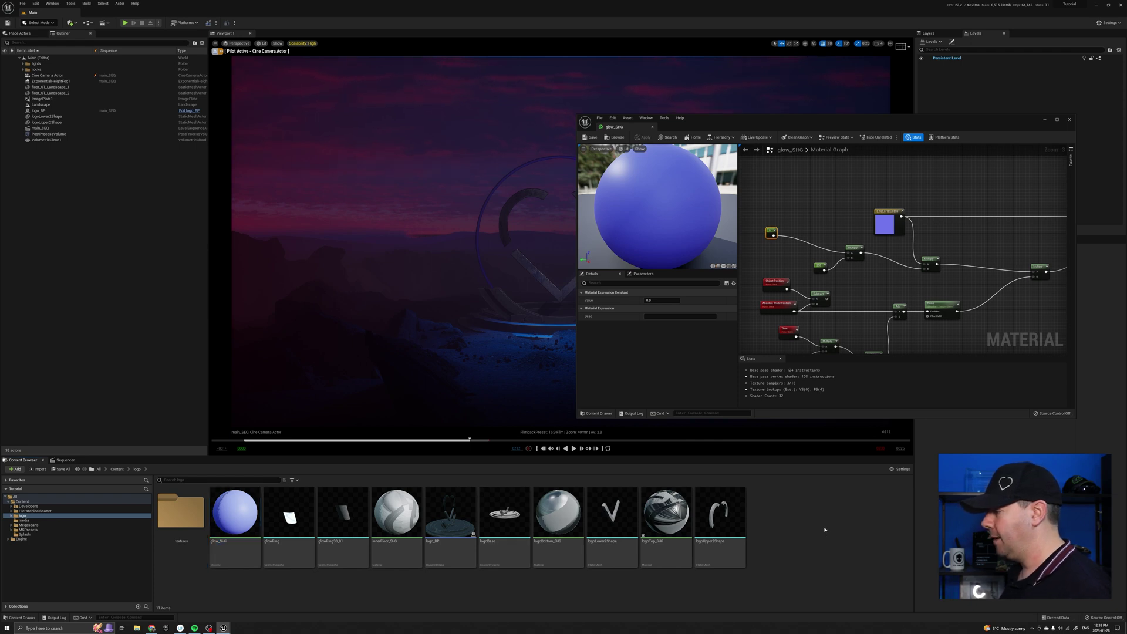
{"action": "right_click", "coordinate": [815, 521]}
{"action": "mouse_move", "coordinate": [870, 458]}
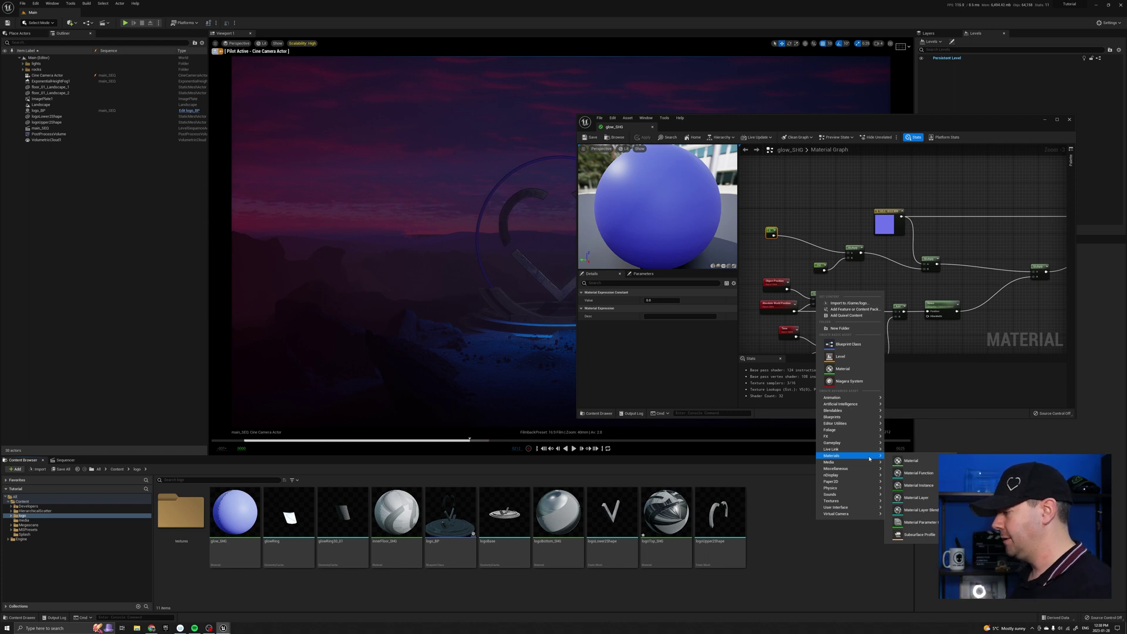
{"action": "left_click", "coordinate": [917, 522]}
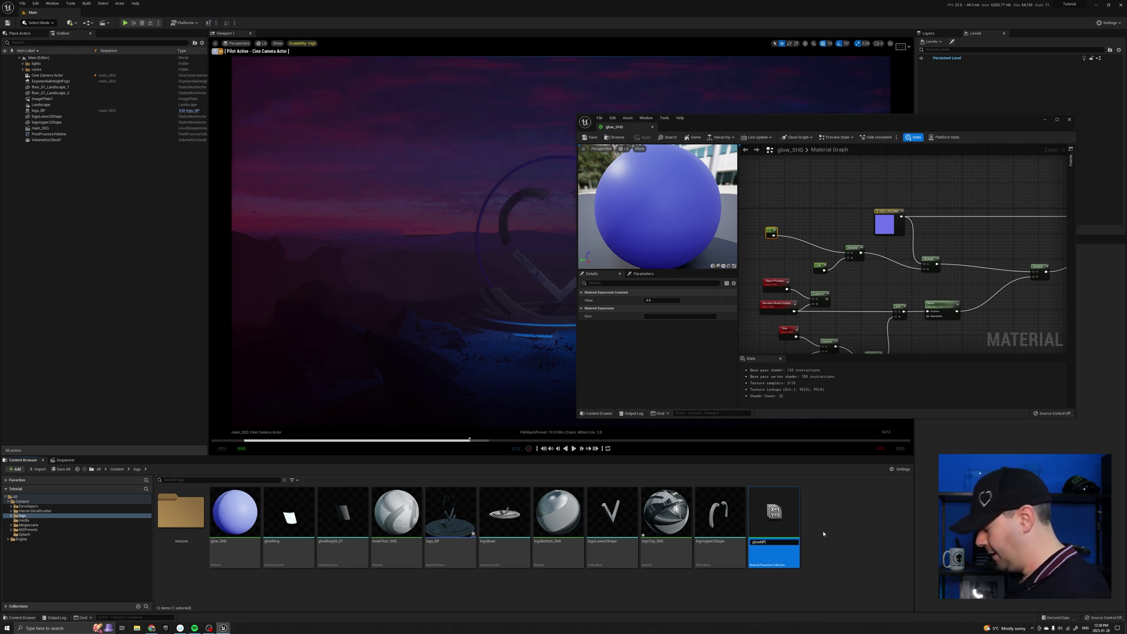
{"action": "key", "text": "Return"}
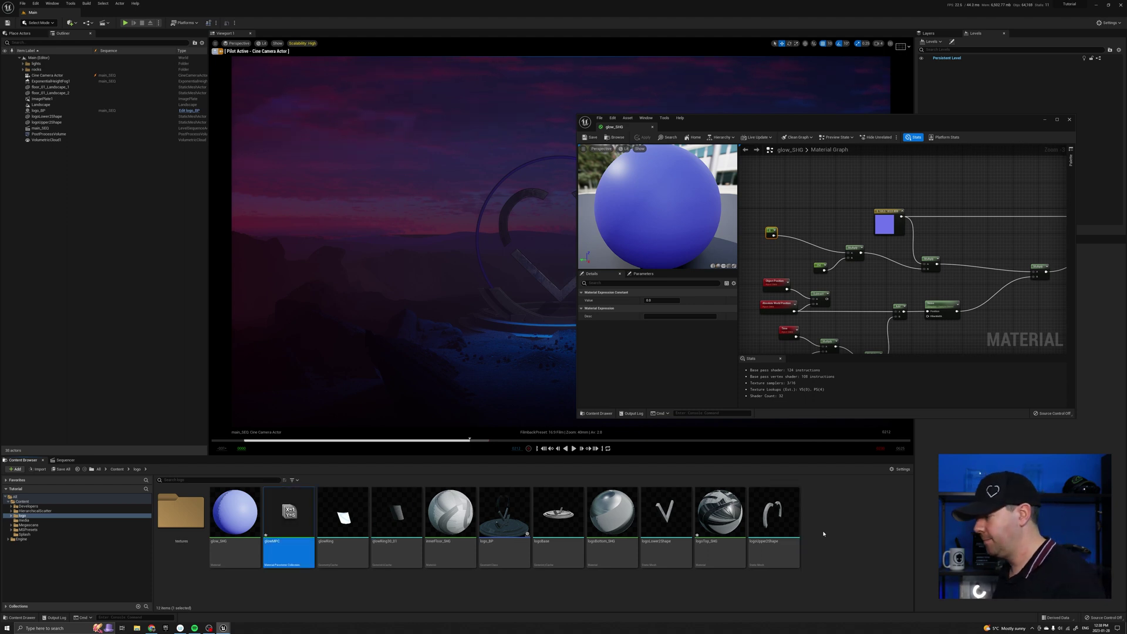
In glowMPC, add scalar parameter Index [0] named Glow_value with default 0.0, then save.
{"action": "double_click", "coordinate": [289, 514]}
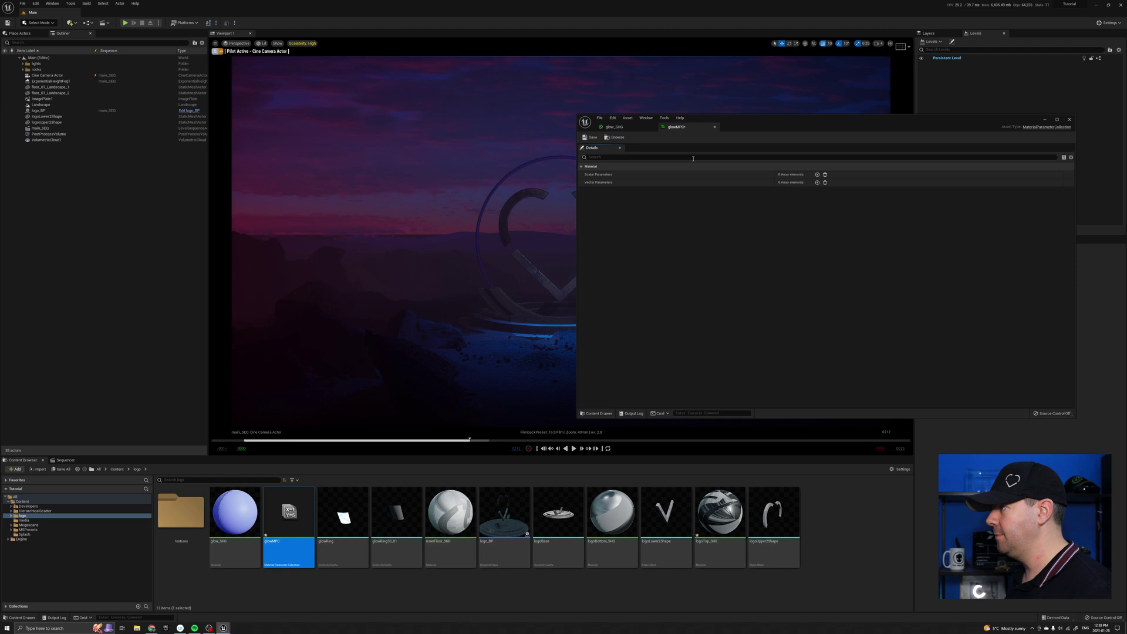
{"action": "left_click_drag", "start_coordinate": [744, 130], "coordinate": [669, 109]}
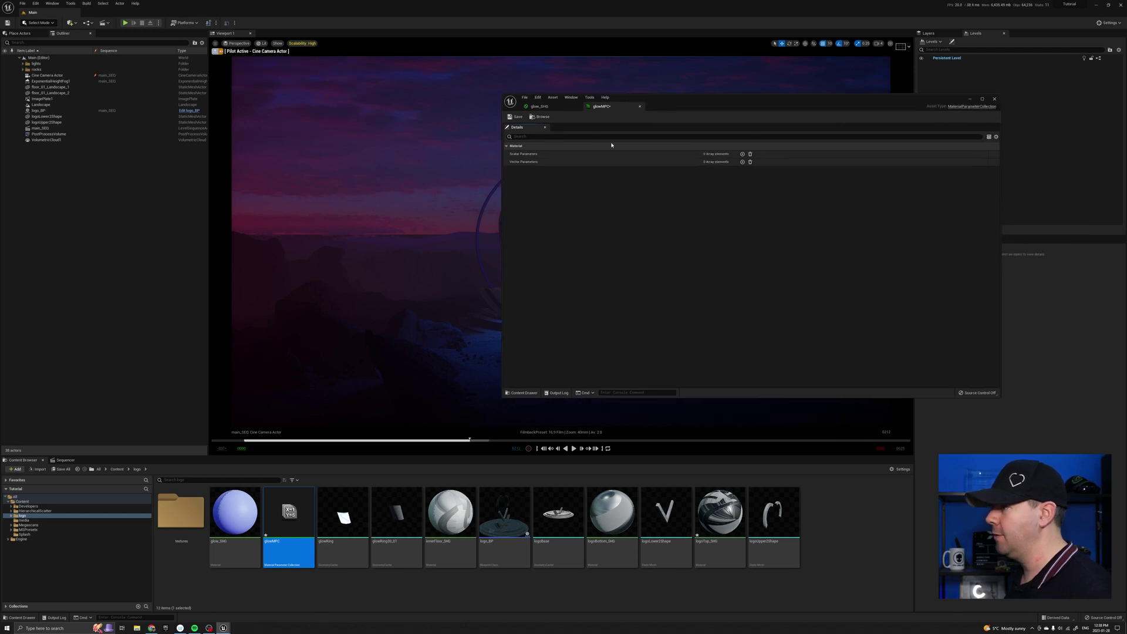
{"action": "left_click", "coordinate": [741, 154]}
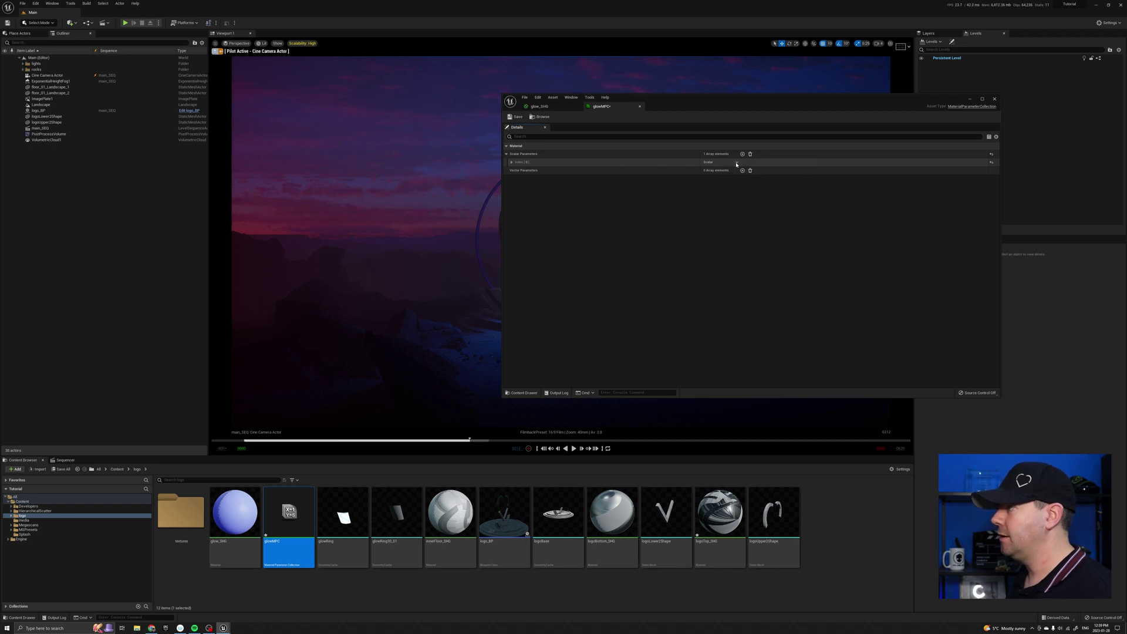
{"action": "left_click", "coordinate": [511, 163]}
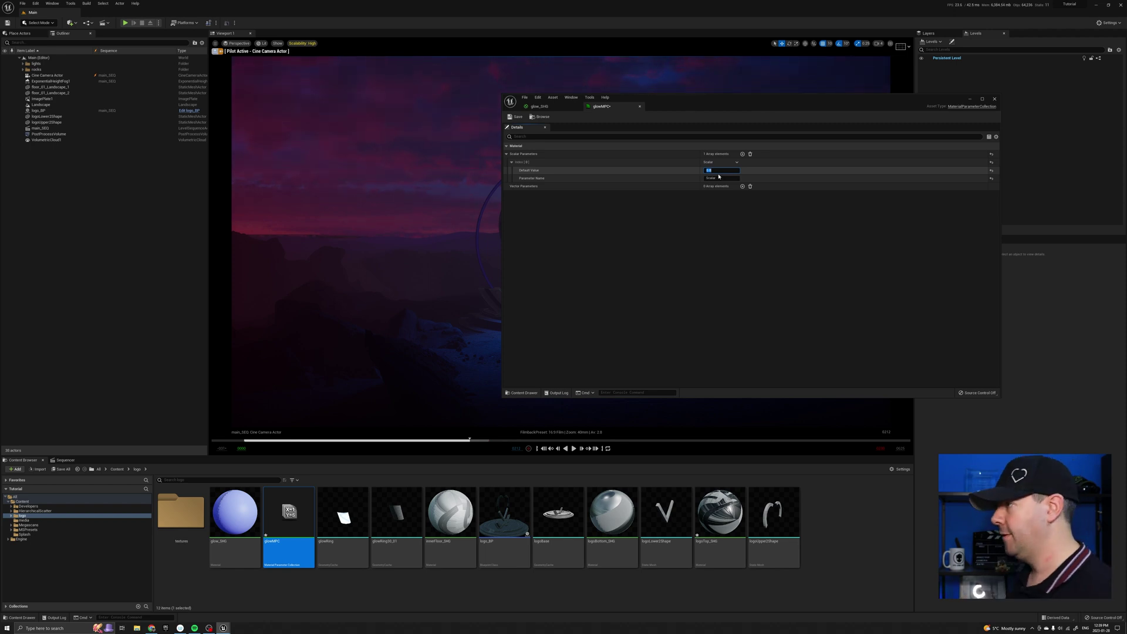
{"action": "left_click", "coordinate": [723, 178]}
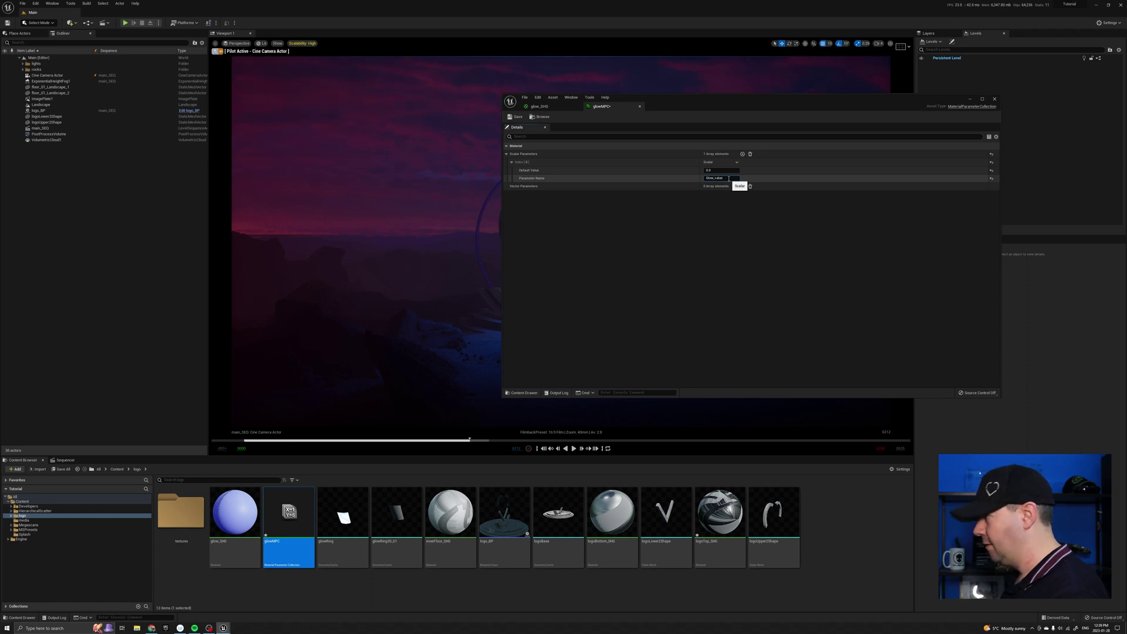
{"action": "key", "text": "Return"}
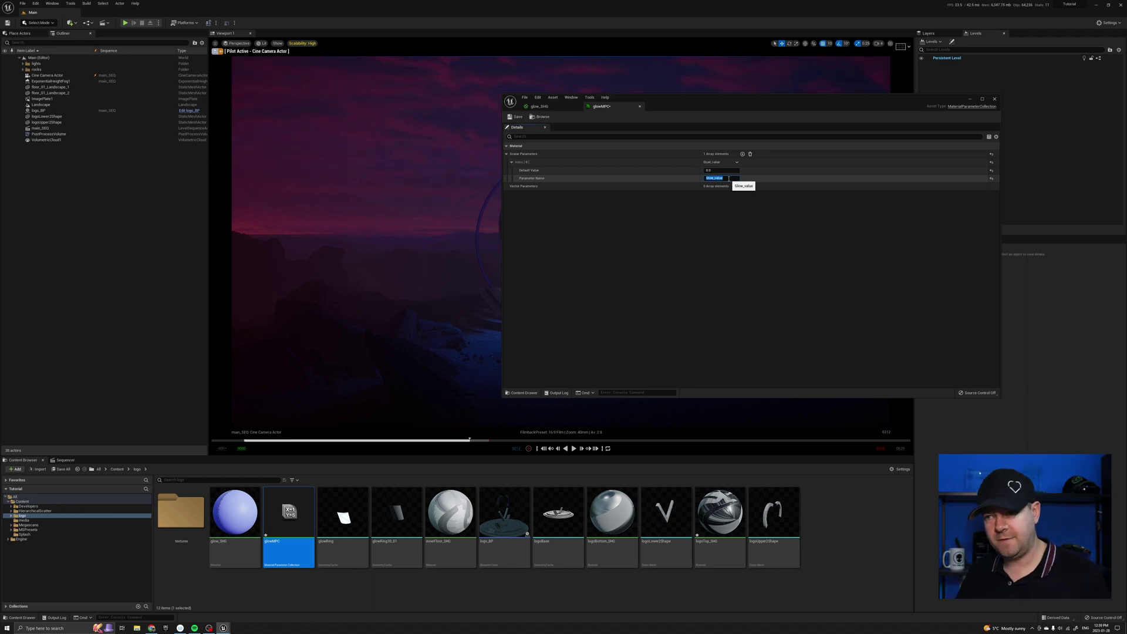
{"action": "left_click", "coordinate": [515, 117]}
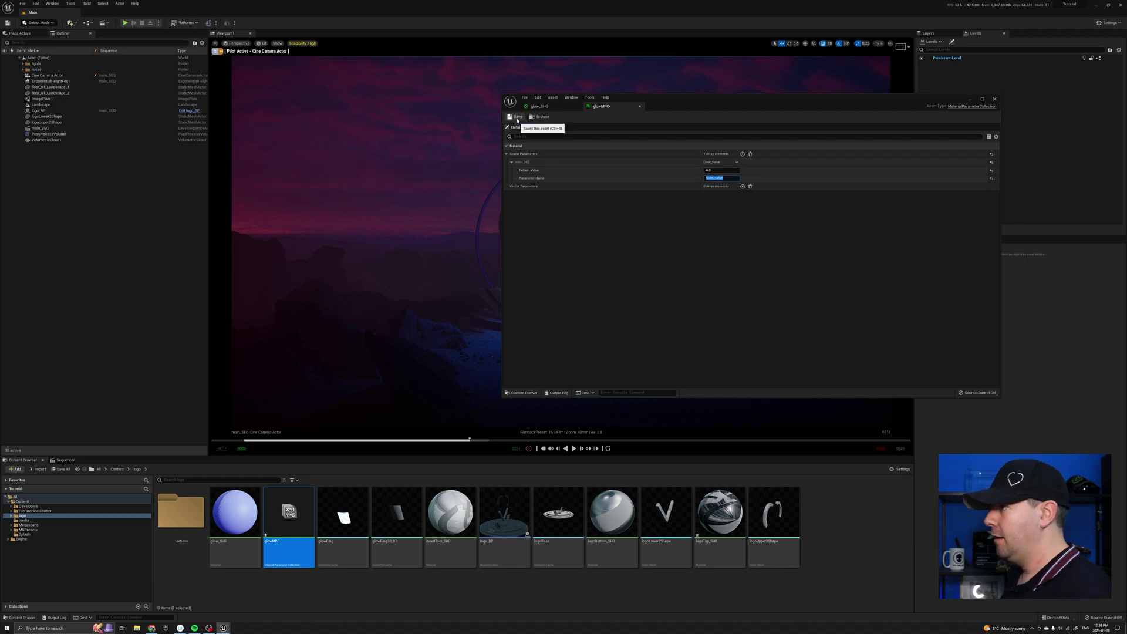
Return to the glow_SHG graph and nudge the glow constant node slightly.
{"action": "left_click", "coordinate": [543, 106]}
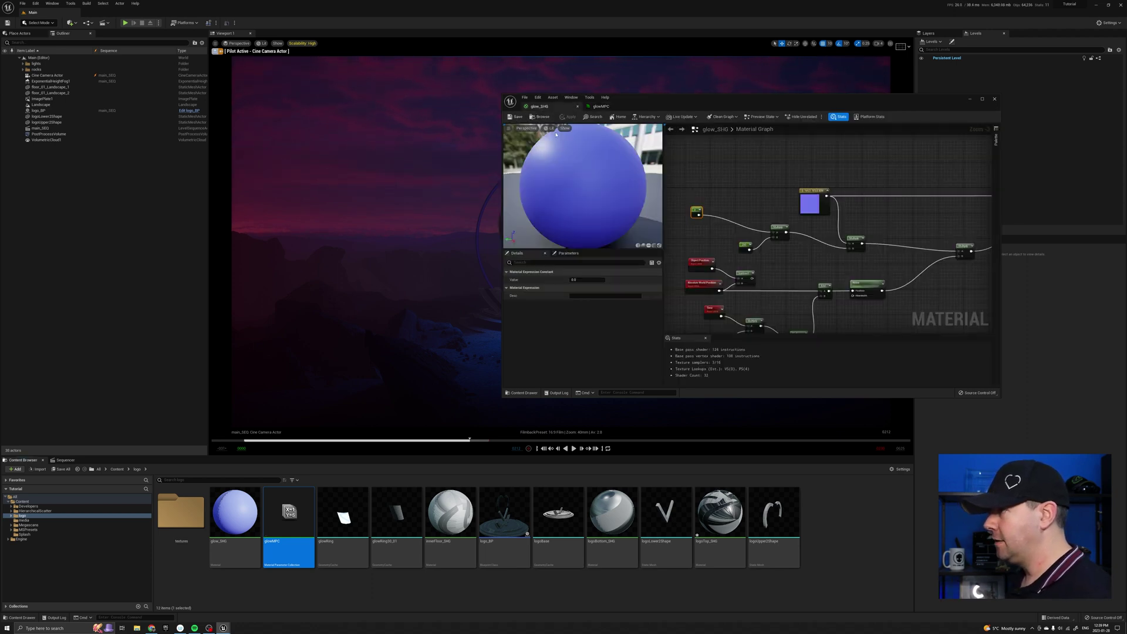
{"action": "left_click", "coordinate": [700, 202]}
{"action": "left_click_drag", "start_coordinate": [697, 211], "coordinate": [702, 210]}
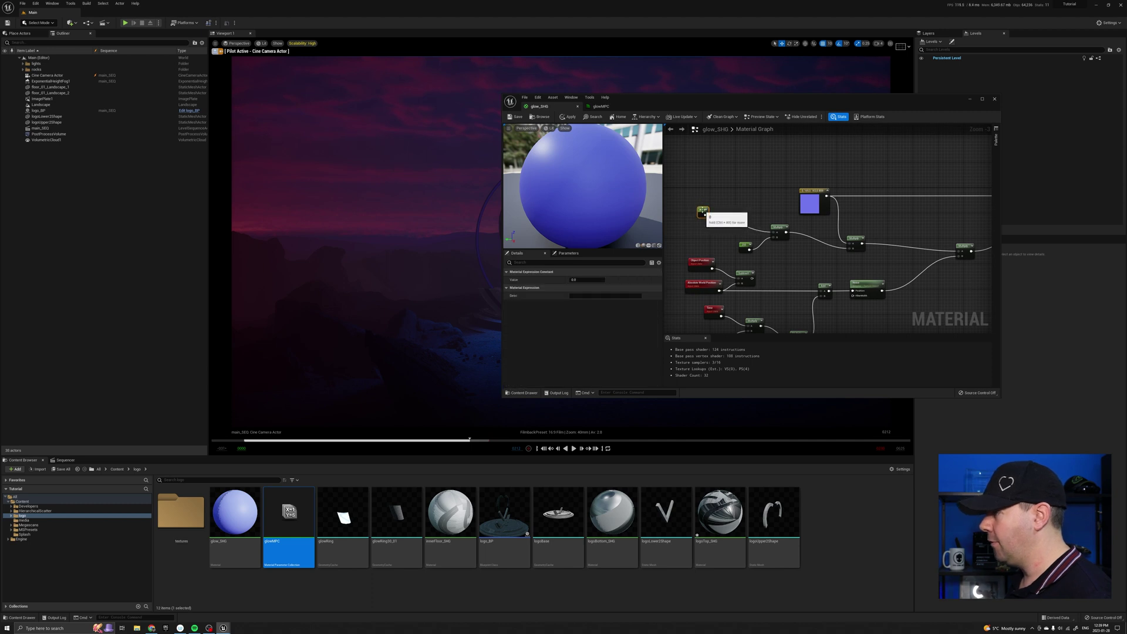
{"action": "scroll", "coordinate": [702, 212], "scroll_direction": "up", "scroll_amount": 3}
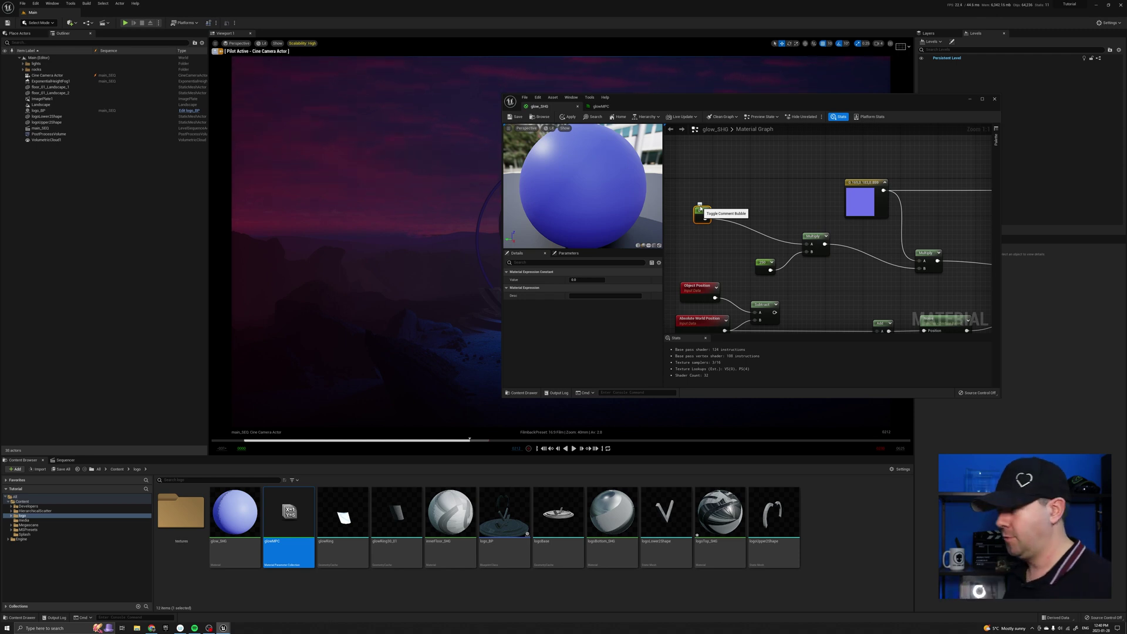
Add a CollectionParameter node from the 'coll' node search and move it above the other nodes.
{"action": "left_click", "coordinate": [762, 189]}
{"action": "right_click", "coordinate": [762, 190]}
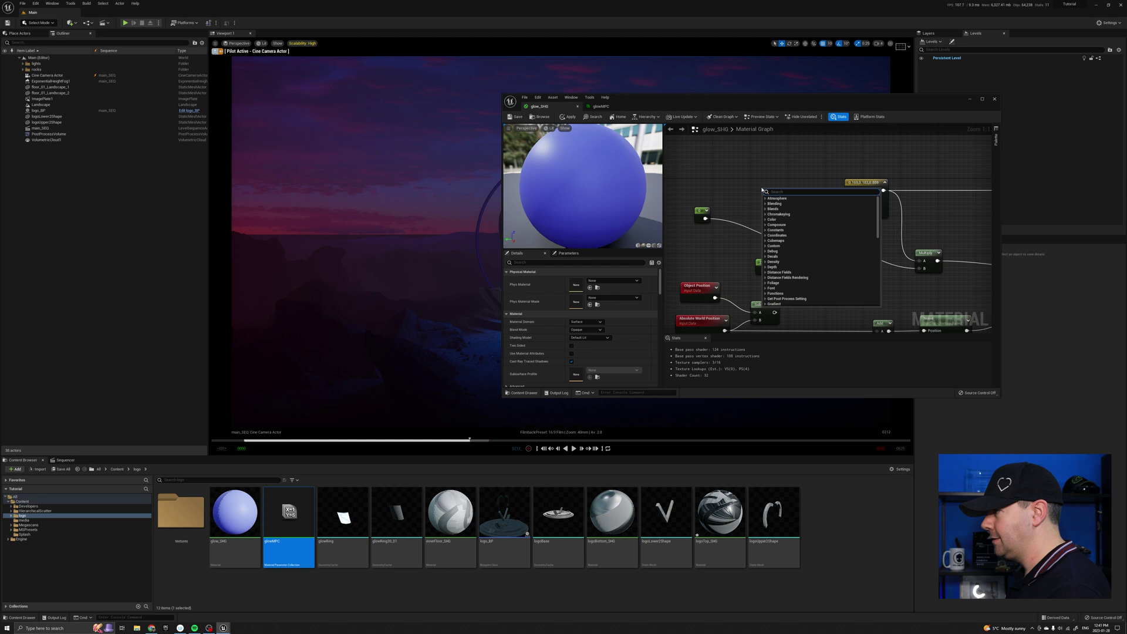
{"action": "type", "text": "collo"}
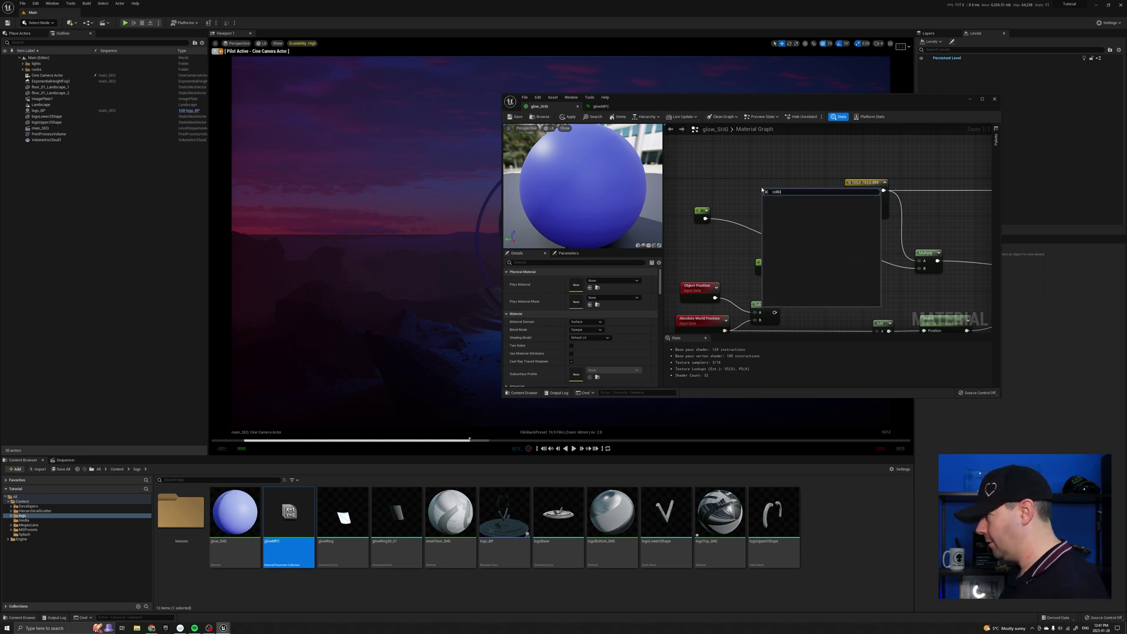
{"action": "key", "text": "BackSpace"}
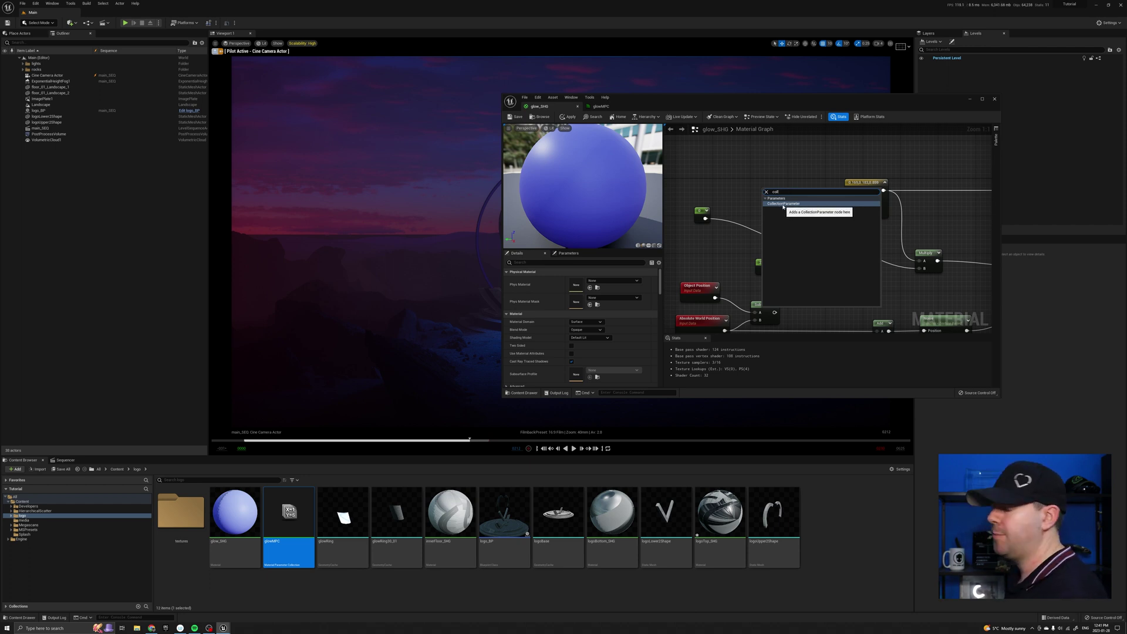
{"action": "left_click", "coordinate": [783, 203]}
{"action": "left_click_drag", "start_coordinate": [783, 205], "coordinate": [744, 161]}
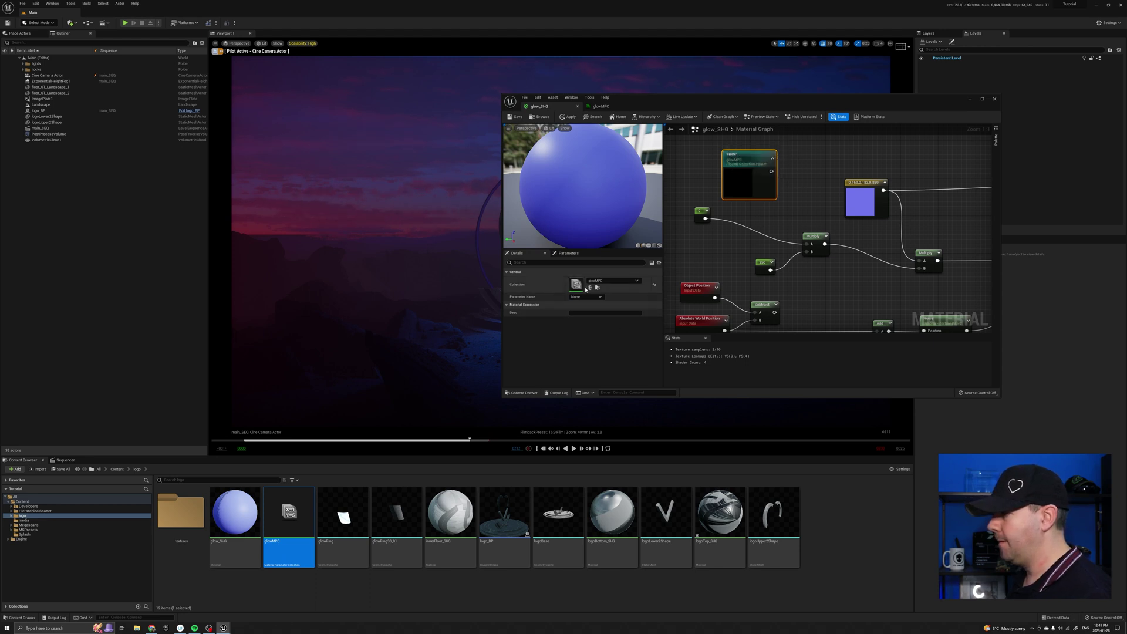
Set the collection node to glowMPC with Parameter Name Glow_value.
{"action": "left_click", "coordinate": [613, 281]}
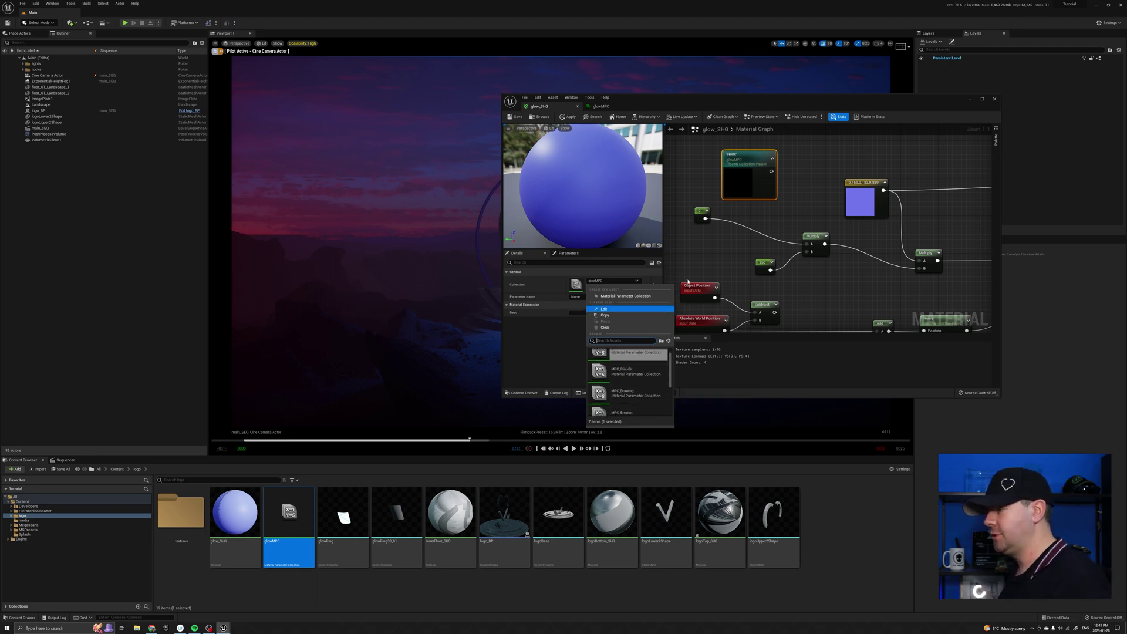
{"action": "left_click", "coordinate": [682, 267]}
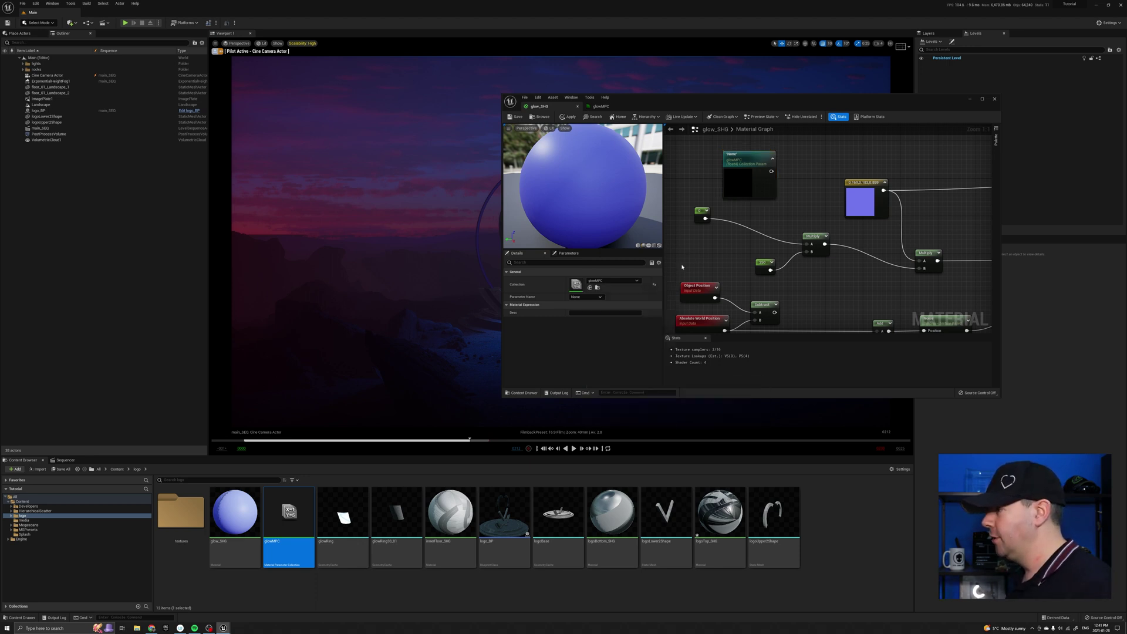
{"action": "left_click", "coordinate": [728, 173]}
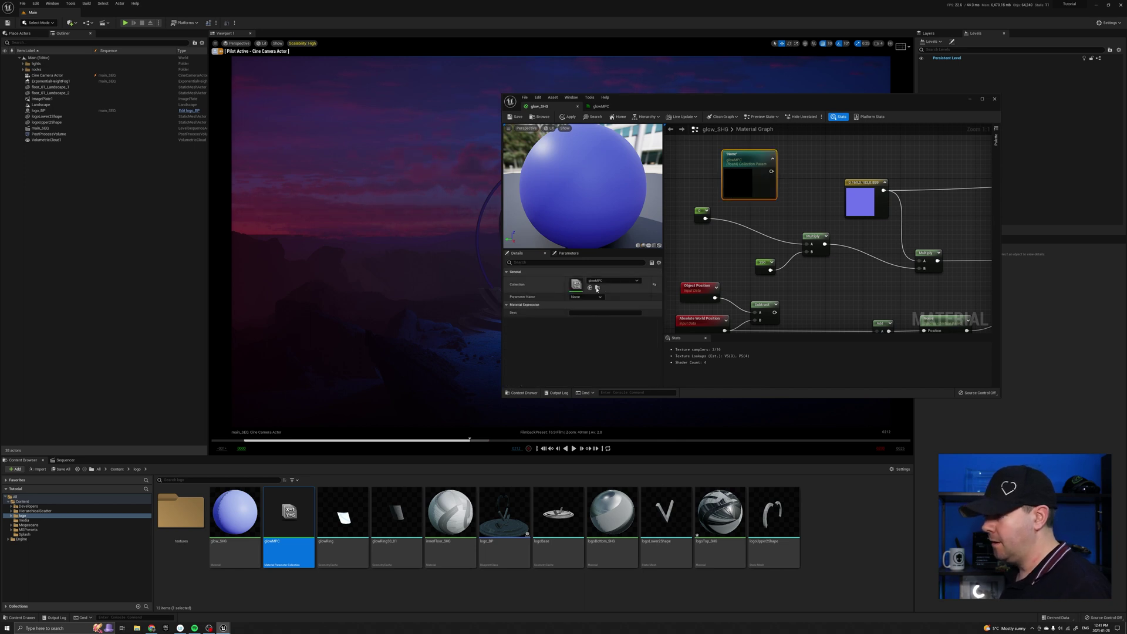
{"action": "left_click", "coordinate": [616, 281]}
{"action": "scroll", "coordinate": [625, 366], "scroll_direction": "down", "scroll_amount": 2}
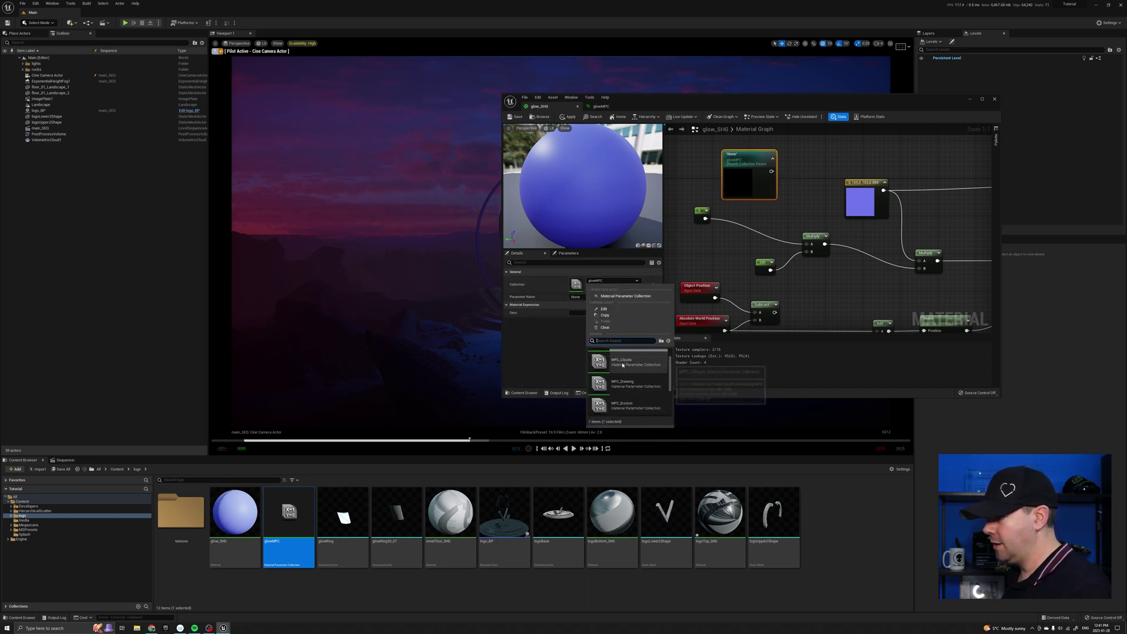
{"action": "scroll", "coordinate": [625, 367], "scroll_direction": "up", "scroll_amount": 3}
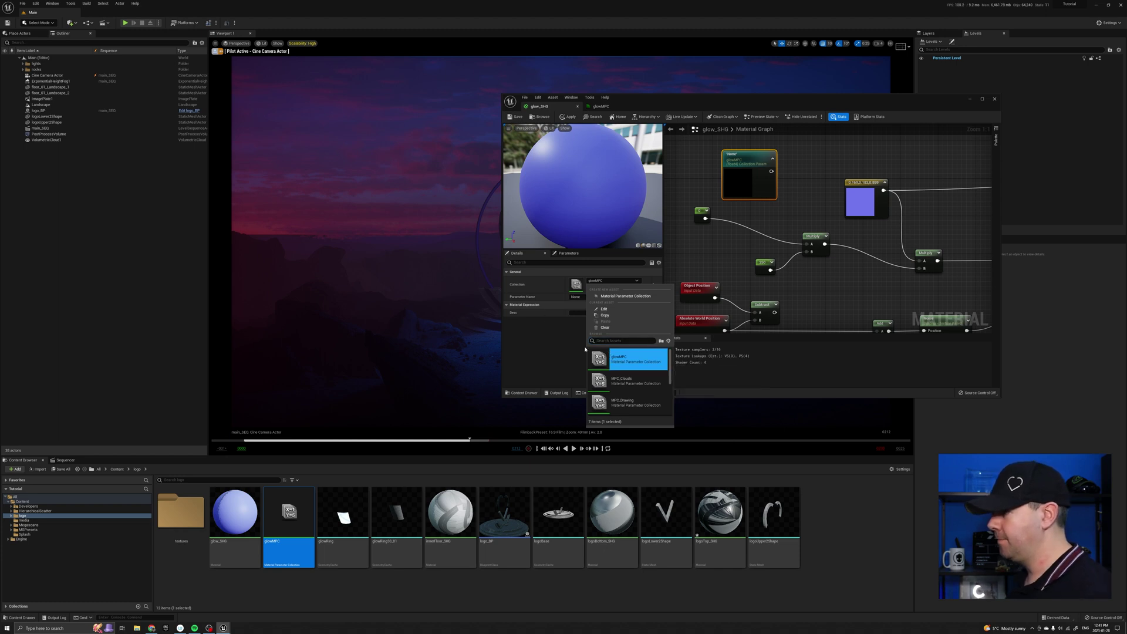
{"action": "left_click", "coordinate": [584, 323]}
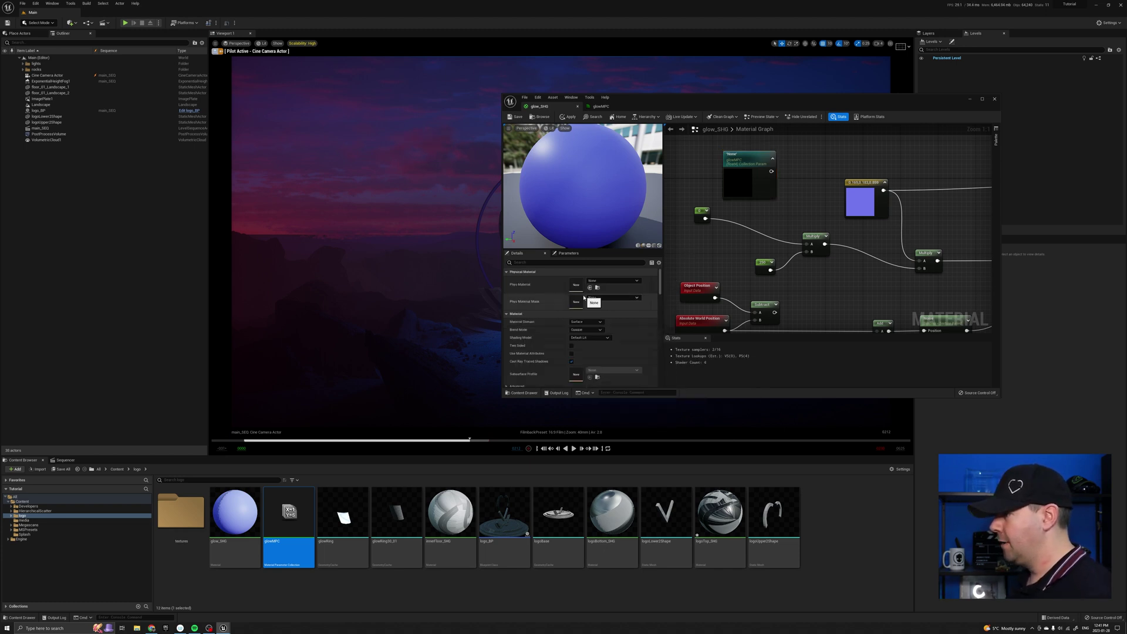
{"action": "left_click", "coordinate": [754, 187]}
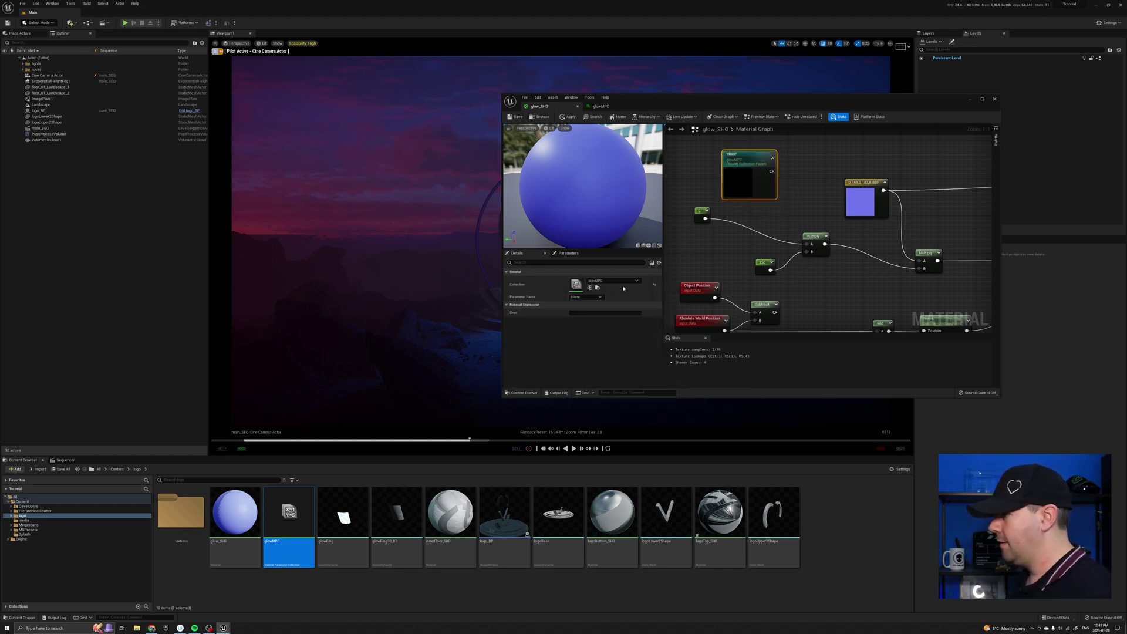
{"action": "left_click", "coordinate": [580, 297]}
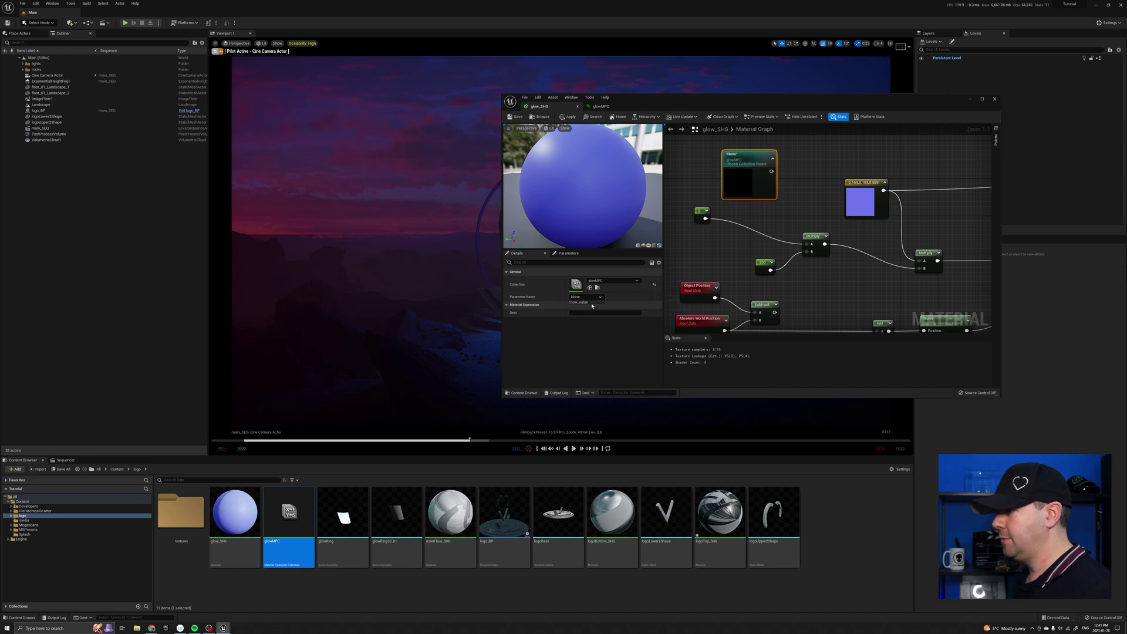
{"action": "left_click", "coordinate": [592, 304]}
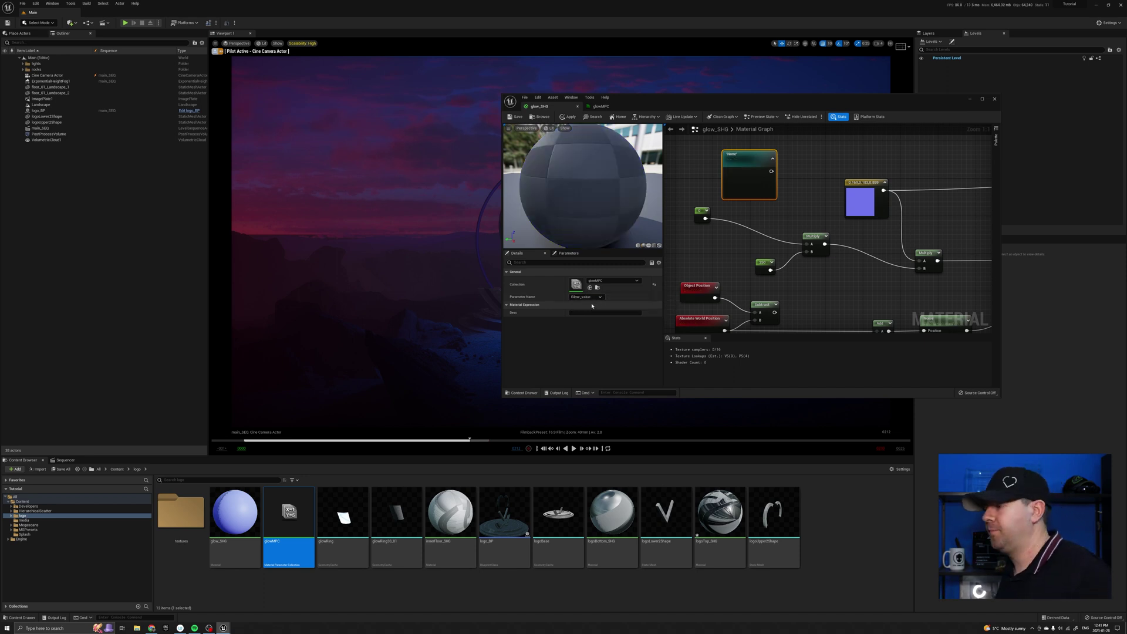
Replace the constant 0 with Glow_value in the Multiply's A input and save the material.
{"action": "left_click", "coordinate": [732, 225]}
{"action": "left_click", "coordinate": [727, 231]}
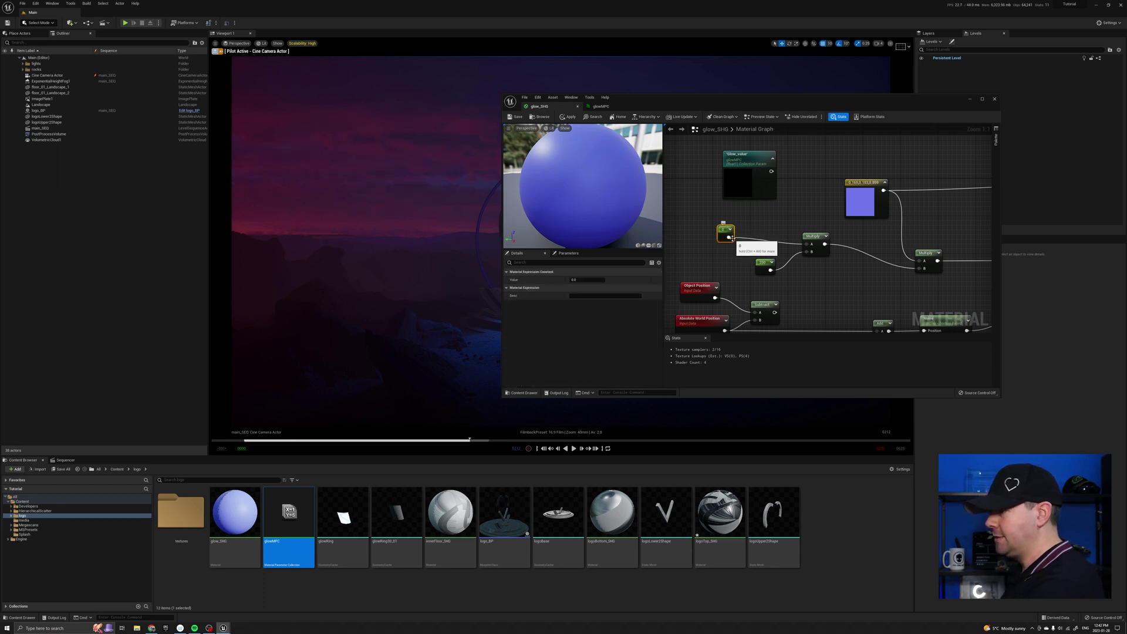
{"action": "key", "text": "Delete"}
{"action": "left_click_drag", "start_coordinate": [808, 243], "coordinate": [770, 172]}
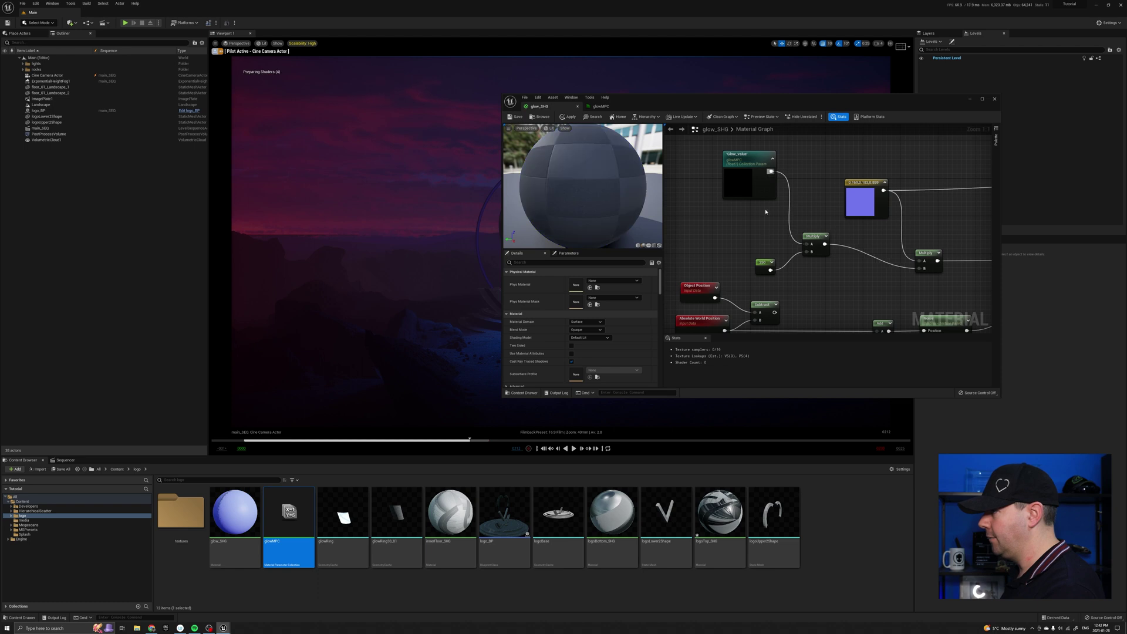
{"action": "left_click", "coordinate": [515, 116]}
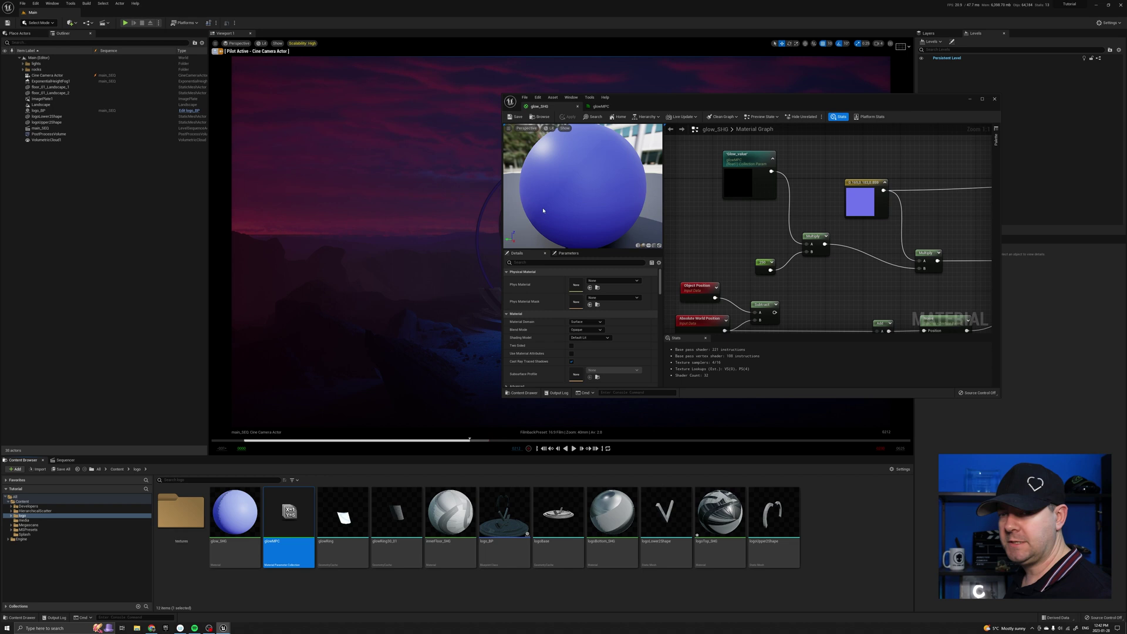
Set Glow_value's Default Value to 1 in glowMPC and save, relighting the ring.
{"action": "left_click", "coordinate": [603, 108]}
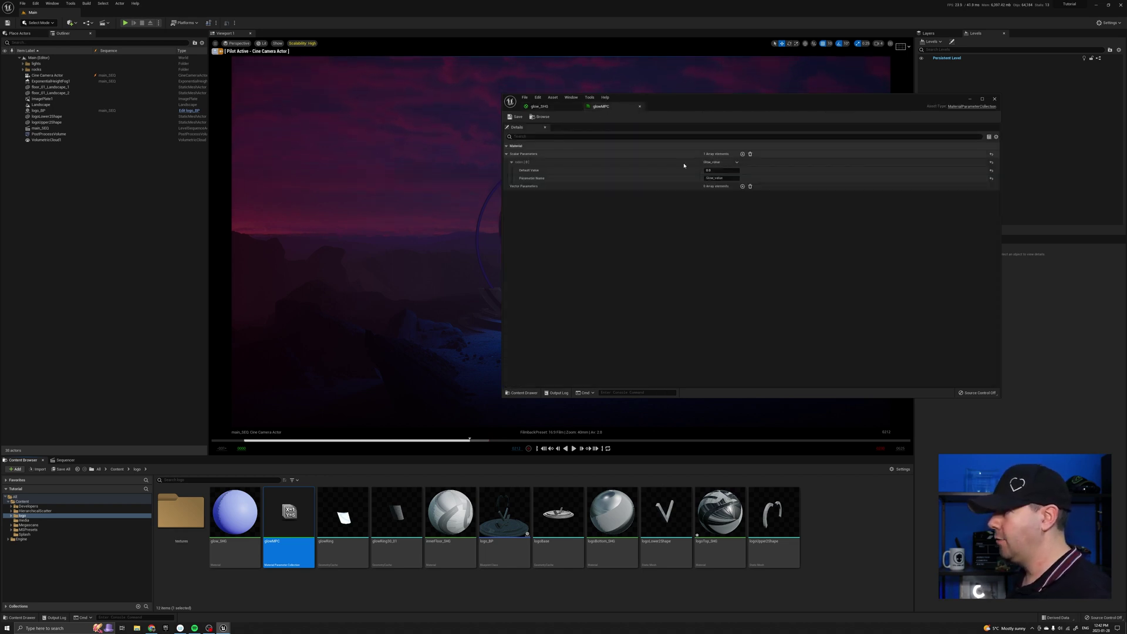
{"action": "left_click", "coordinate": [721, 170]}
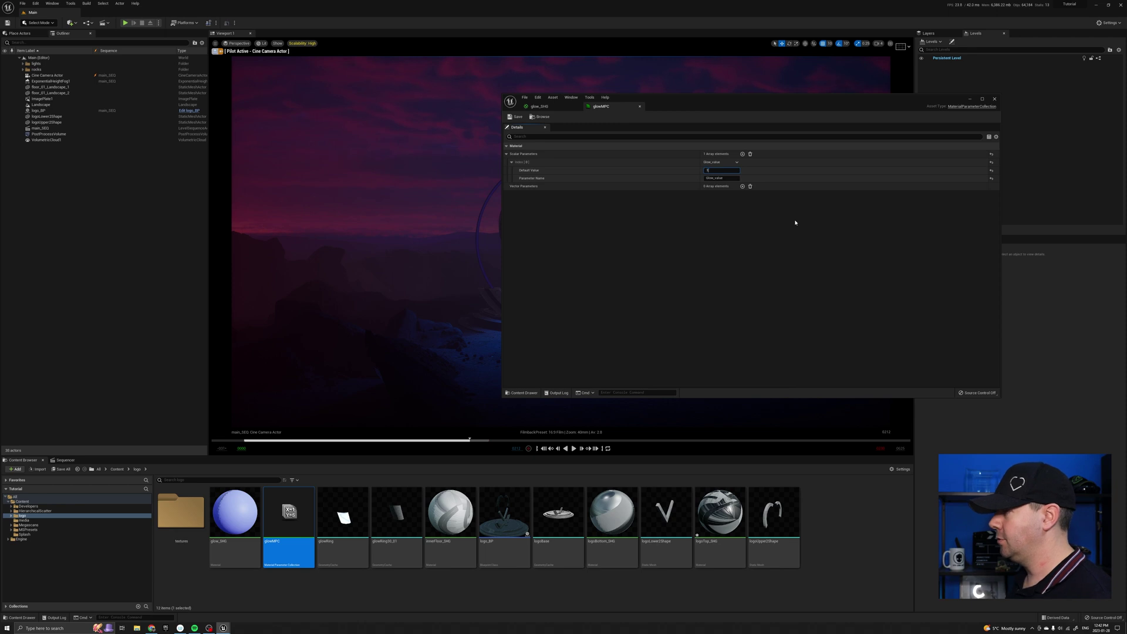
{"action": "key", "text": "Return"}
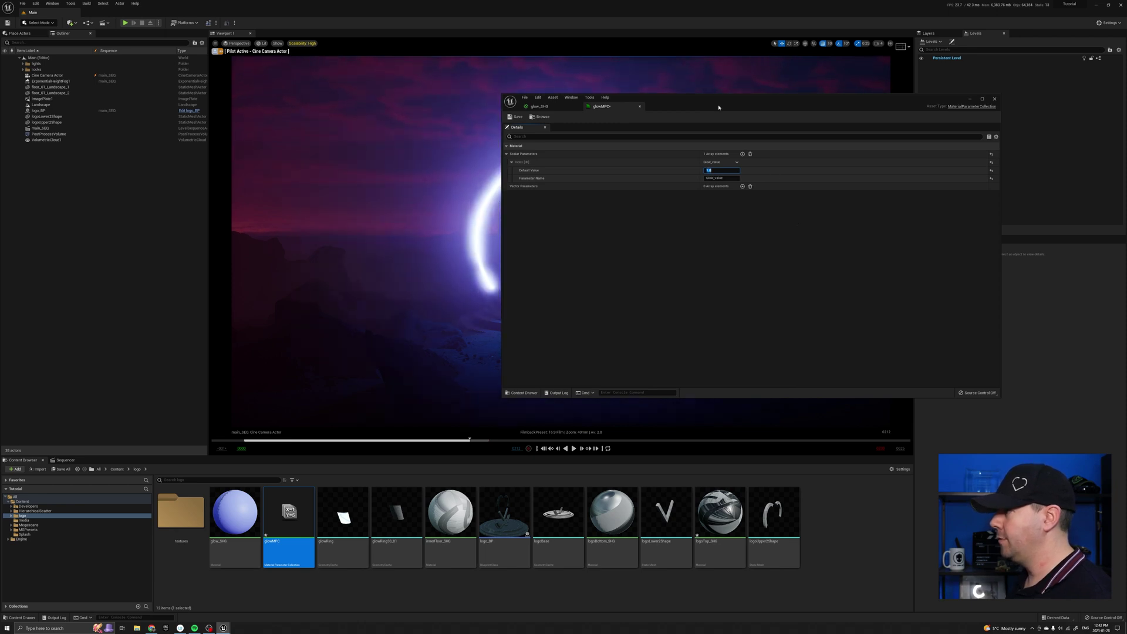
{"action": "left_click_drag", "start_coordinate": [715, 106], "coordinate": [819, 112]}
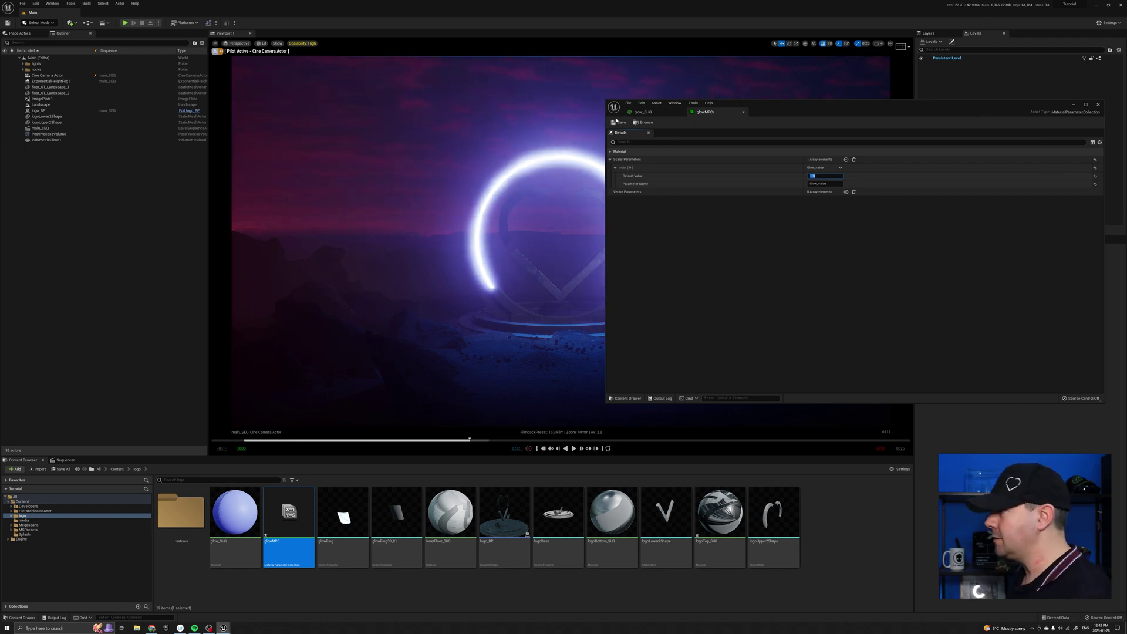
{"action": "left_click", "coordinate": [619, 123]}
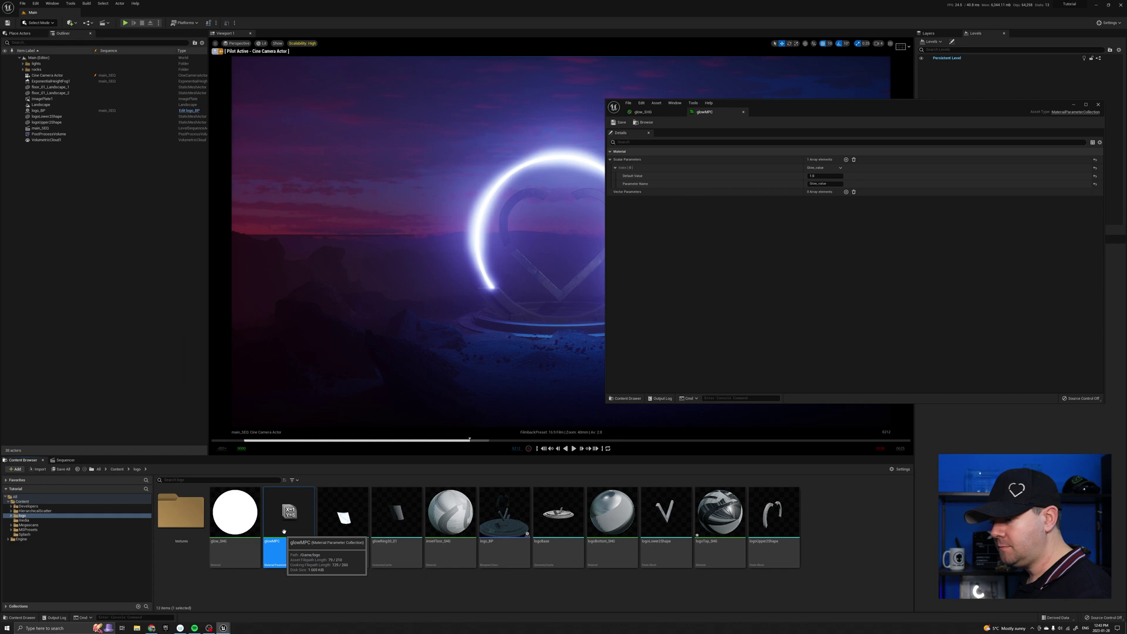
Drag glowMPC into Sequencer and add an expanded Glow_value parameter track under it.
{"action": "left_click_drag", "start_coordinate": [286, 530], "coordinate": [29, 515]}
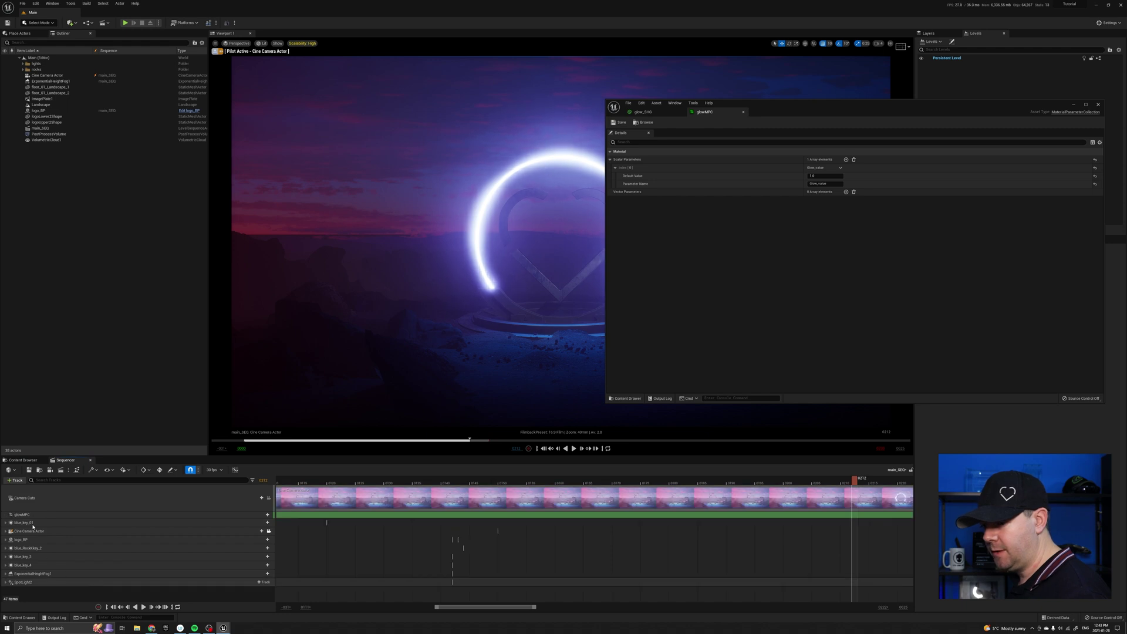
{"action": "left_click", "coordinate": [16, 517]}
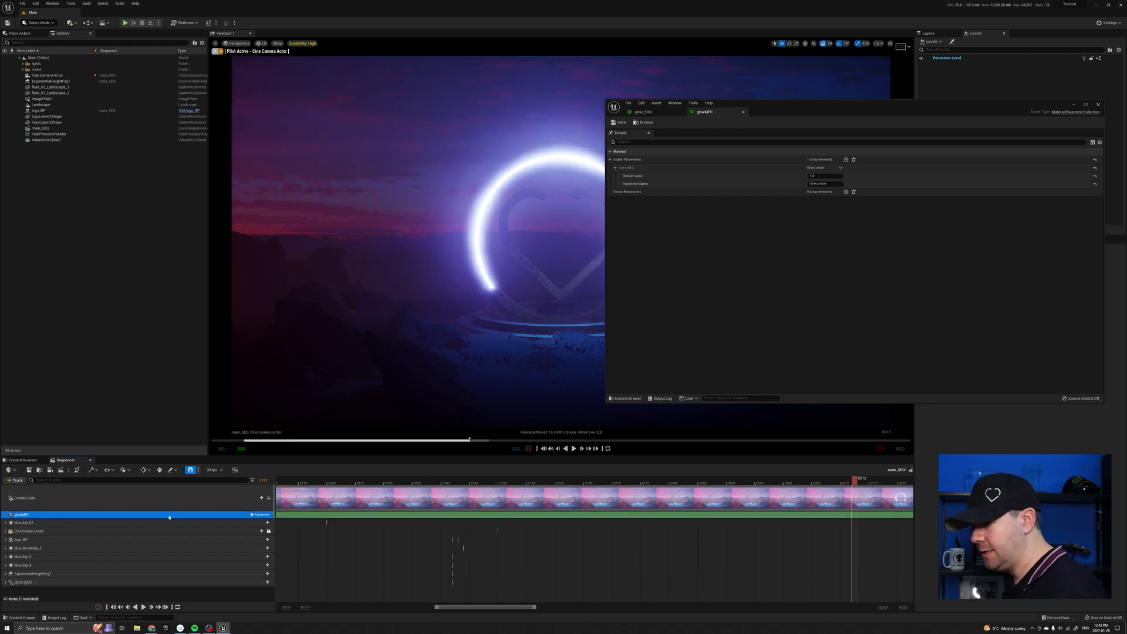
{"action": "left_click", "coordinate": [255, 516]}
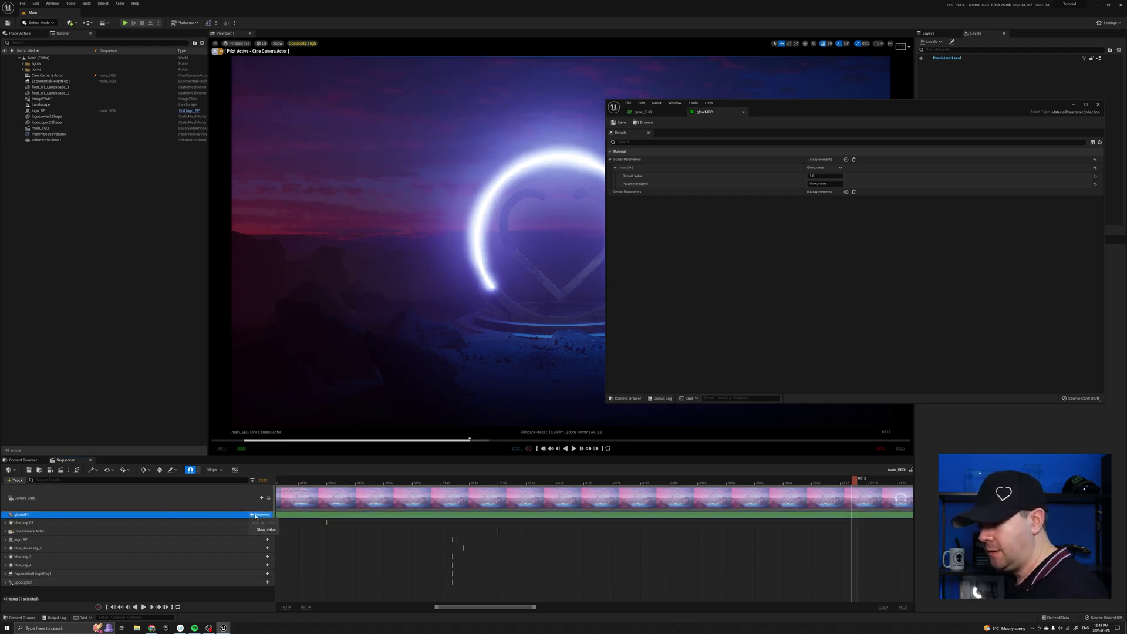
{"action": "left_click", "coordinate": [264, 530]}
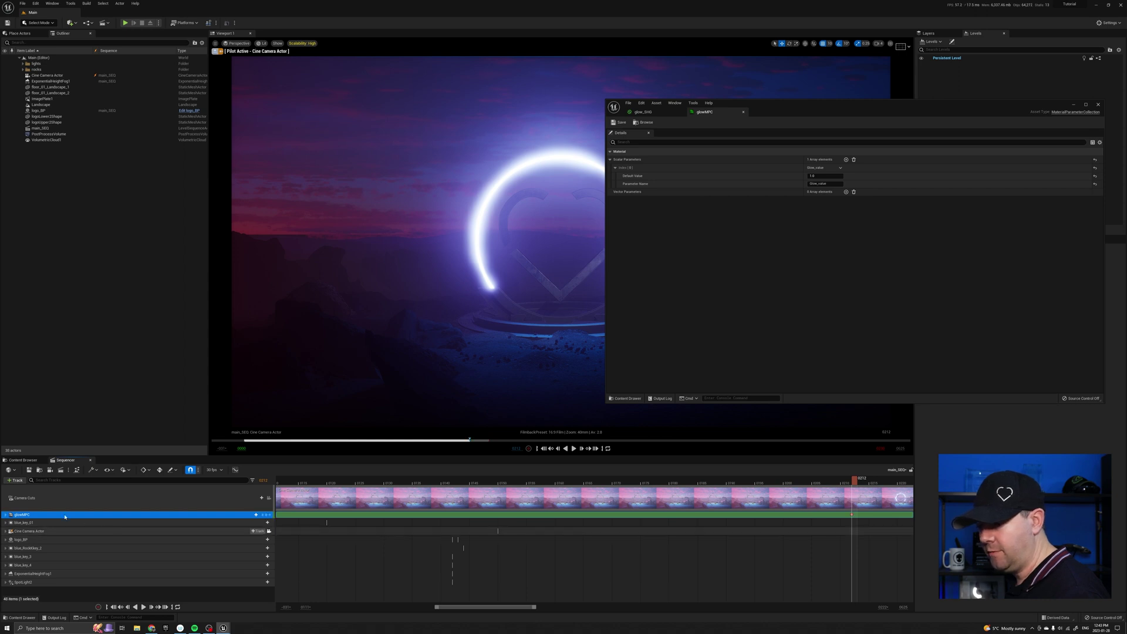
{"action": "left_click", "coordinate": [6, 516]}
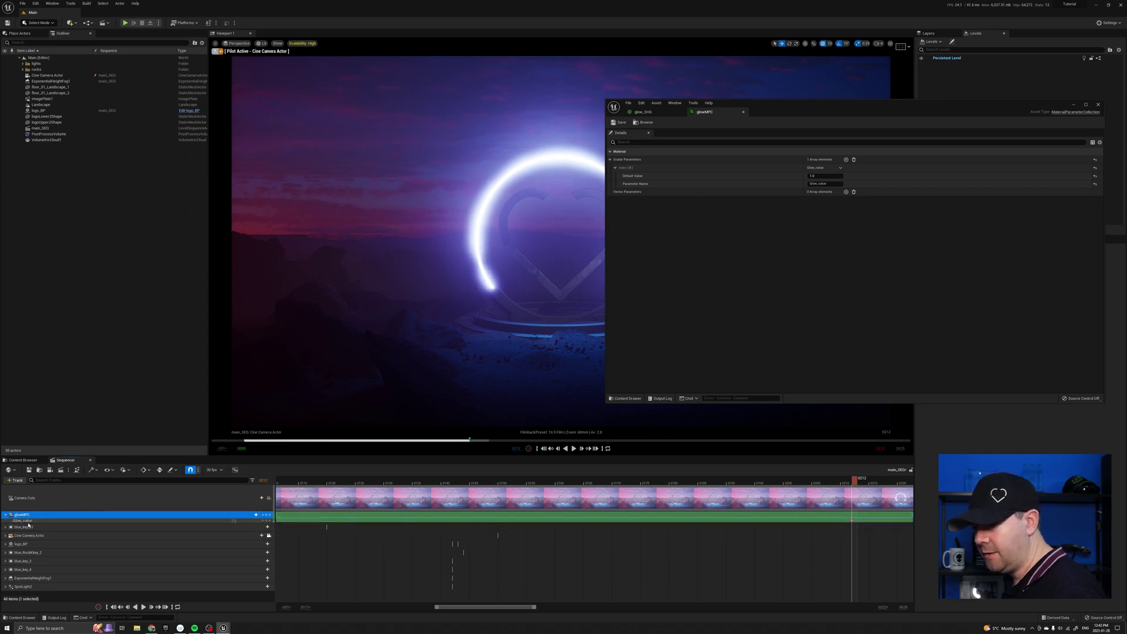
{"action": "left_click", "coordinate": [176, 520]}
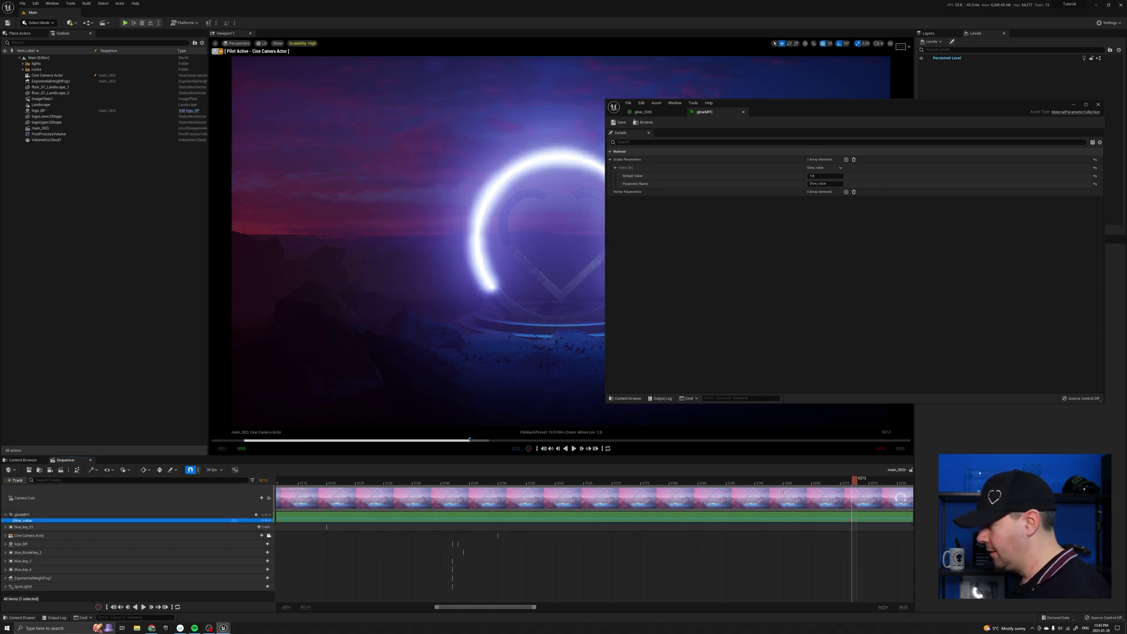
Key Glow_value at frame 77, then scrub and play the sequence to watch the ring brighten.
{"action": "left_click_drag", "start_coordinate": [452, 440], "coordinate": [326, 440]}
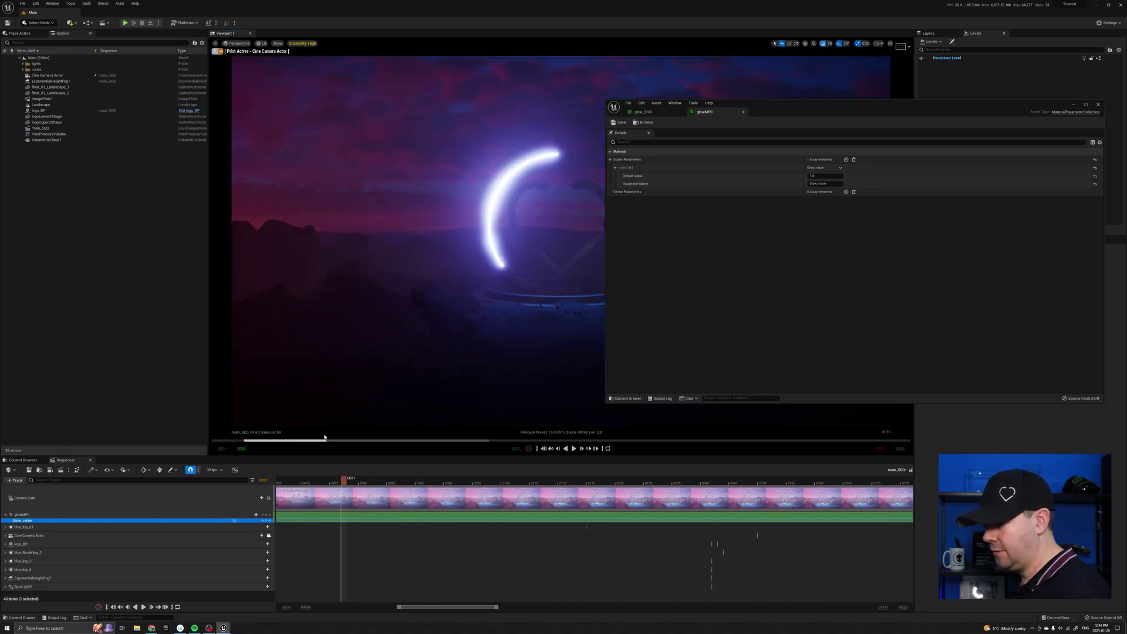
{"action": "left_click", "coordinate": [233, 520]}
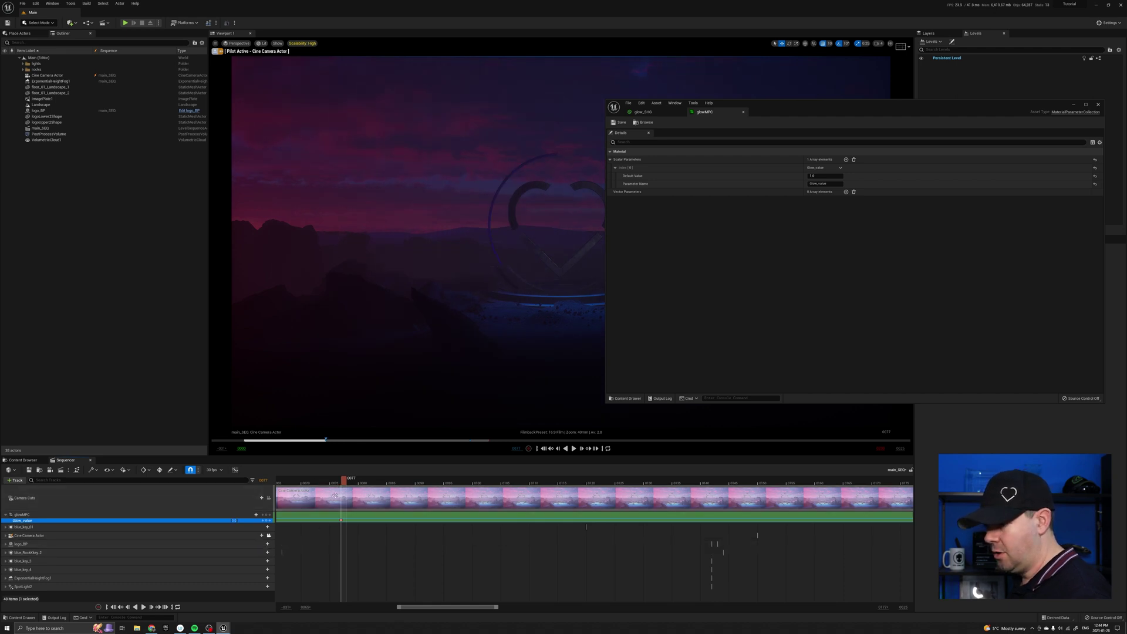
{"action": "left_click_drag", "start_coordinate": [358, 483], "coordinate": [707, 512]}
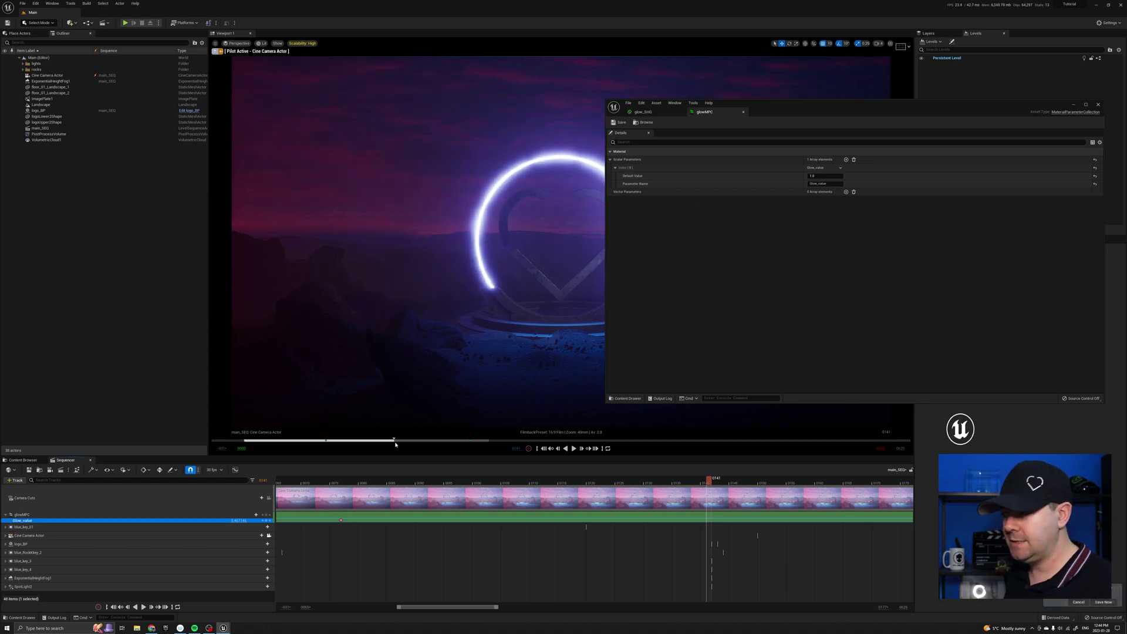
{"action": "key", "text": "space"}
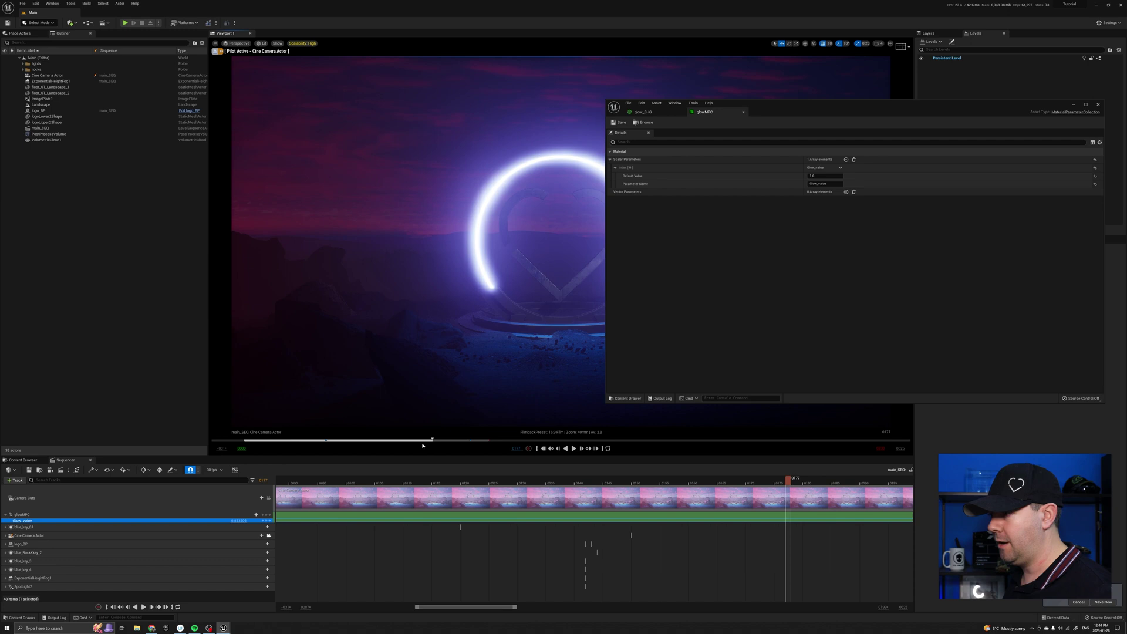
{"action": "left_click_drag", "start_coordinate": [422, 445], "coordinate": [392, 441]}
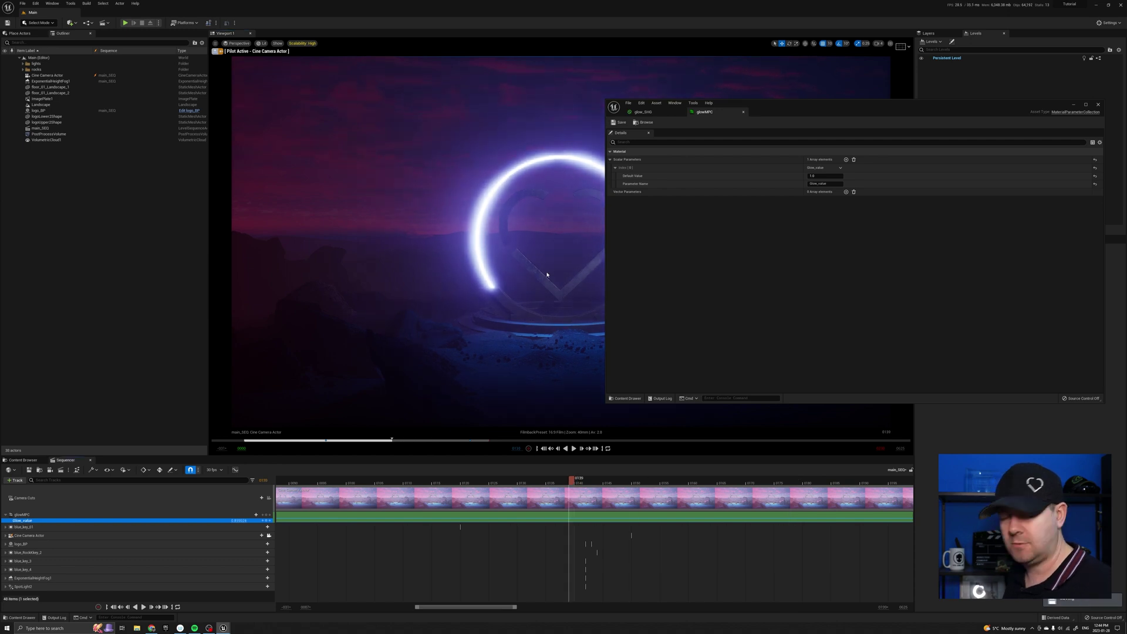
Add scalar parameter Index [1] named logo_glow to glowMPC, then select the logoTop_SHG material.
{"action": "left_click", "coordinate": [24, 460]}
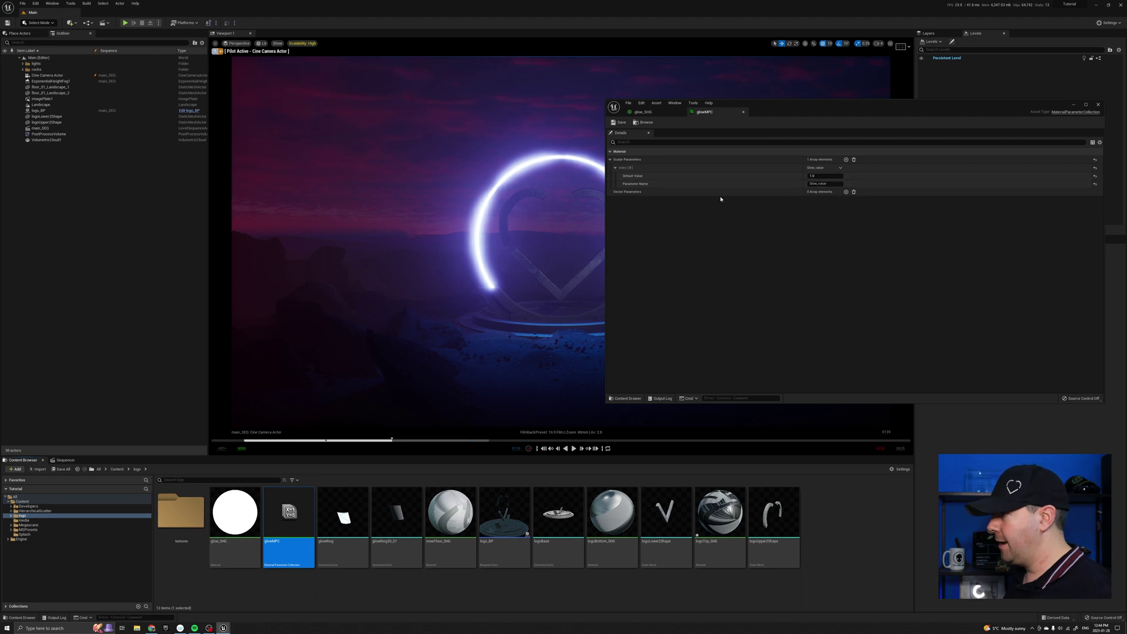
{"action": "left_click", "coordinate": [846, 160]}
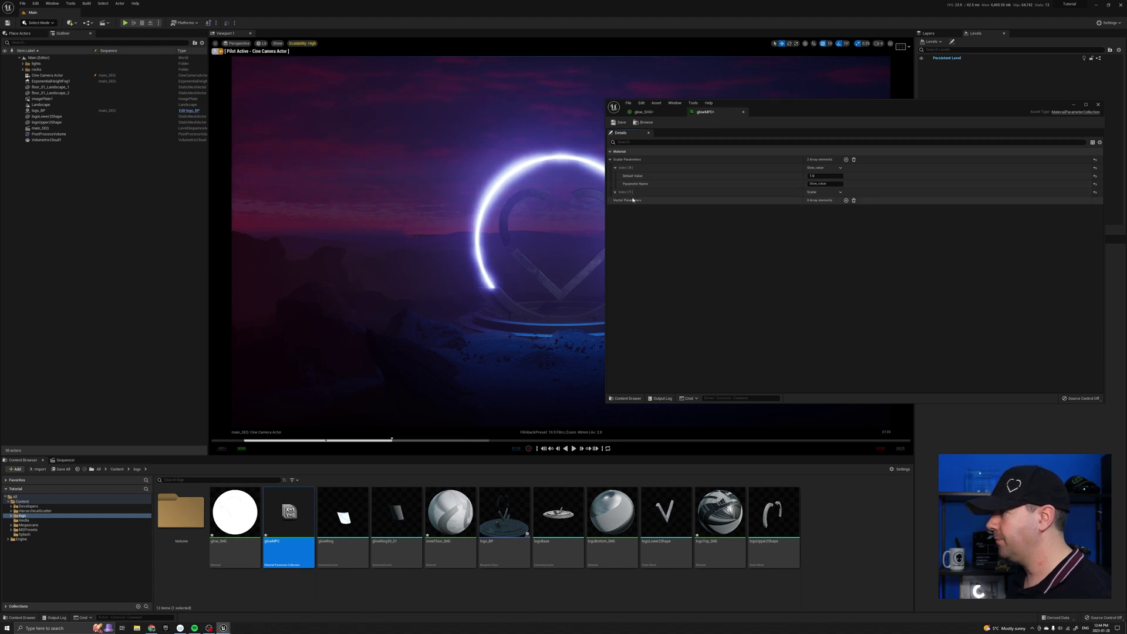
{"action": "left_click", "coordinate": [810, 192]}
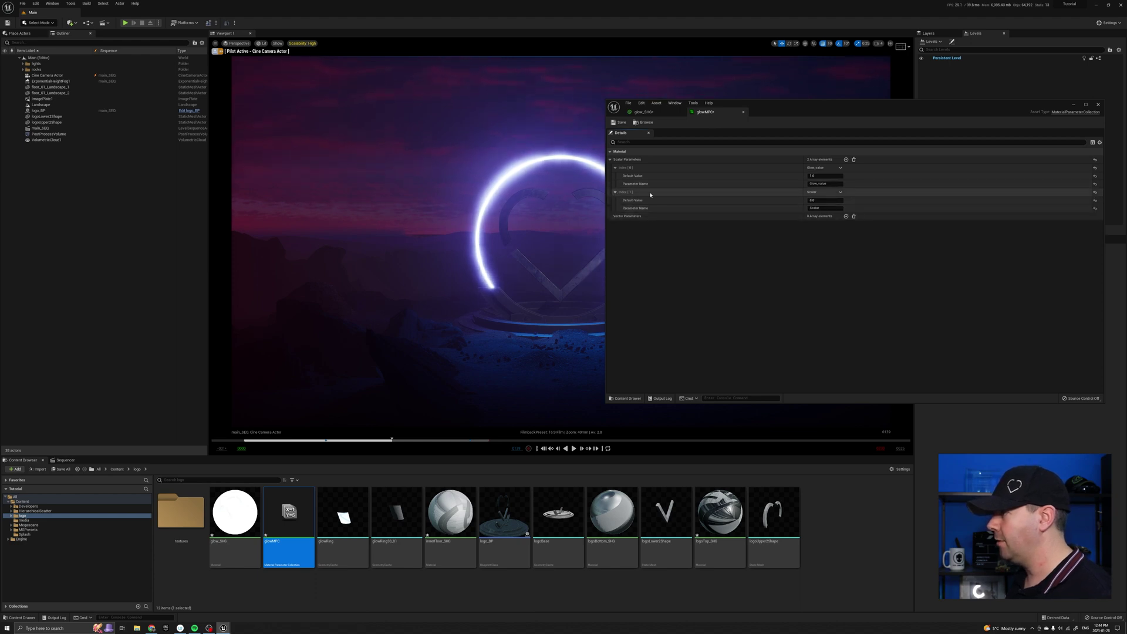
{"action": "left_click", "coordinate": [819, 208]}
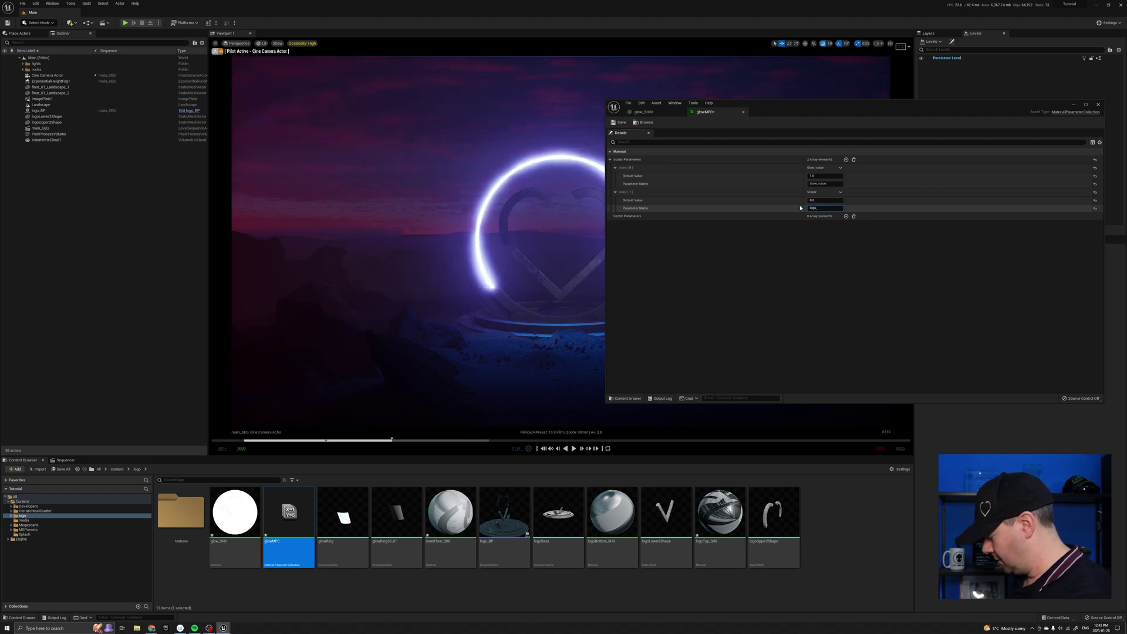
{"action": "type", "text": "logo_glo"}
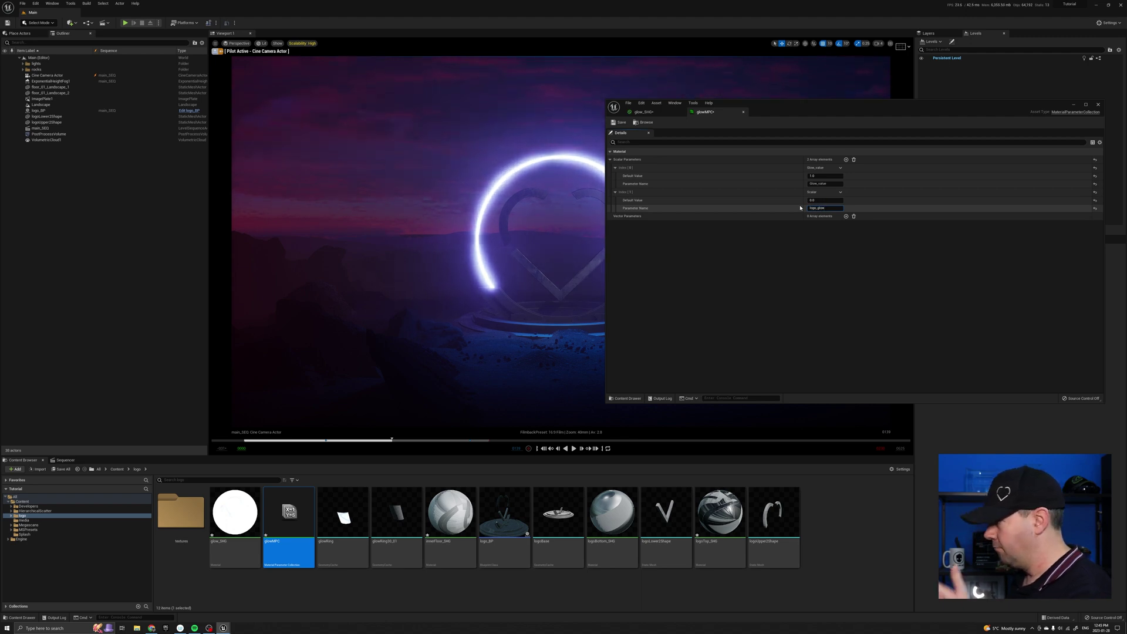
{"action": "type", "text": "w"}
{"action": "key", "text": "Return"}
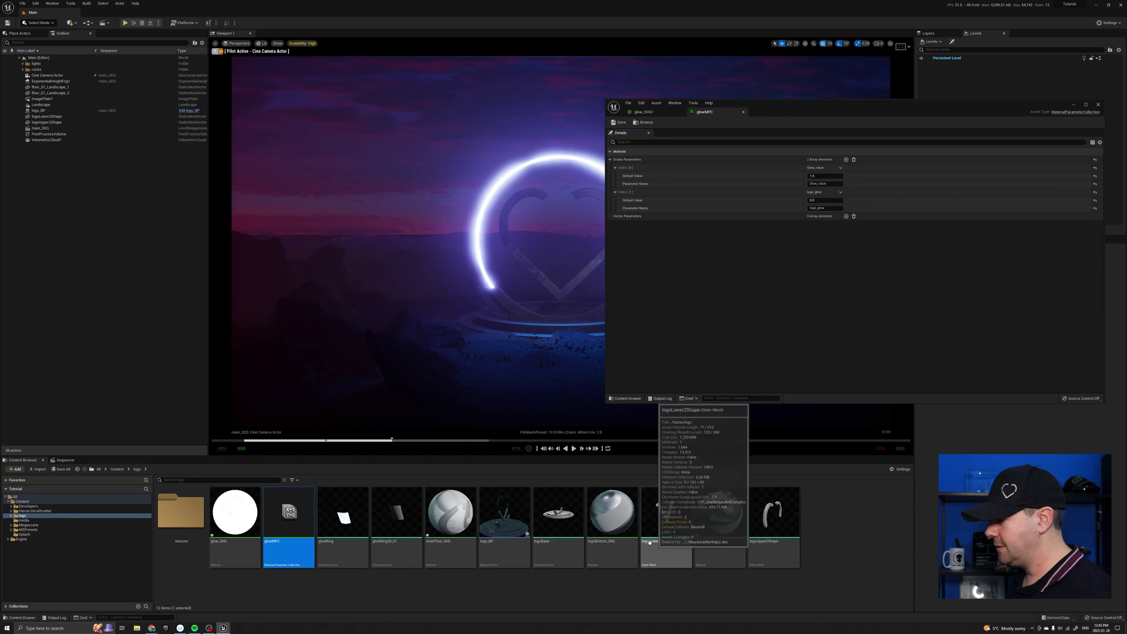
{"action": "left_click", "coordinate": [666, 517]}
{"action": "left_click", "coordinate": [731, 523]}
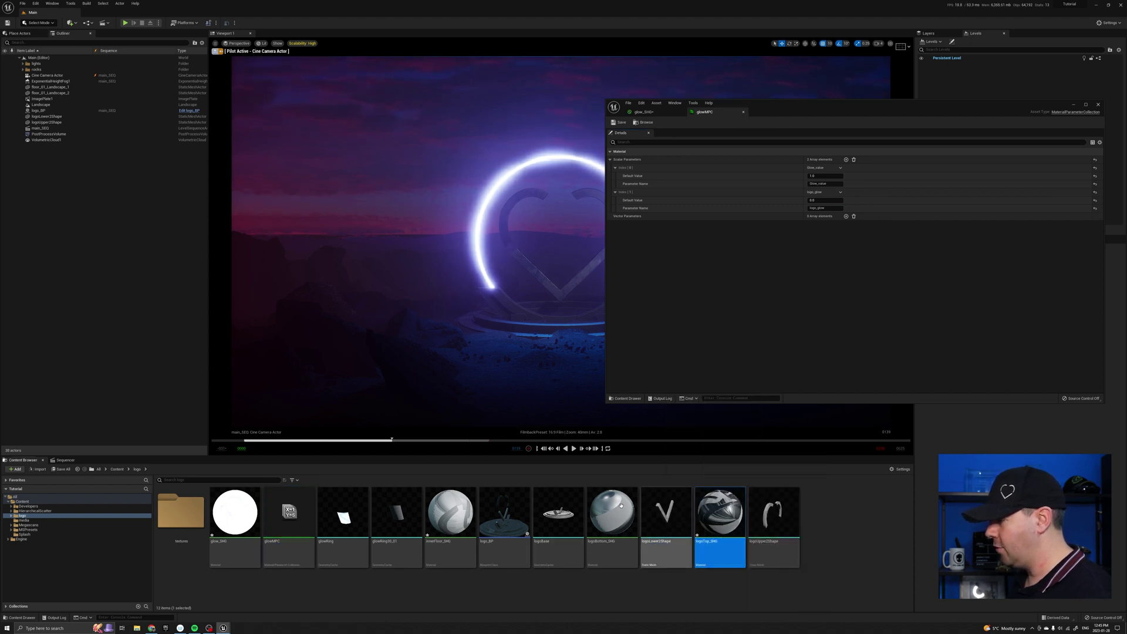
Open logoTop_SHG and delete the Constant node feeding the Multiply.
{"action": "double_click", "coordinate": [716, 503]}
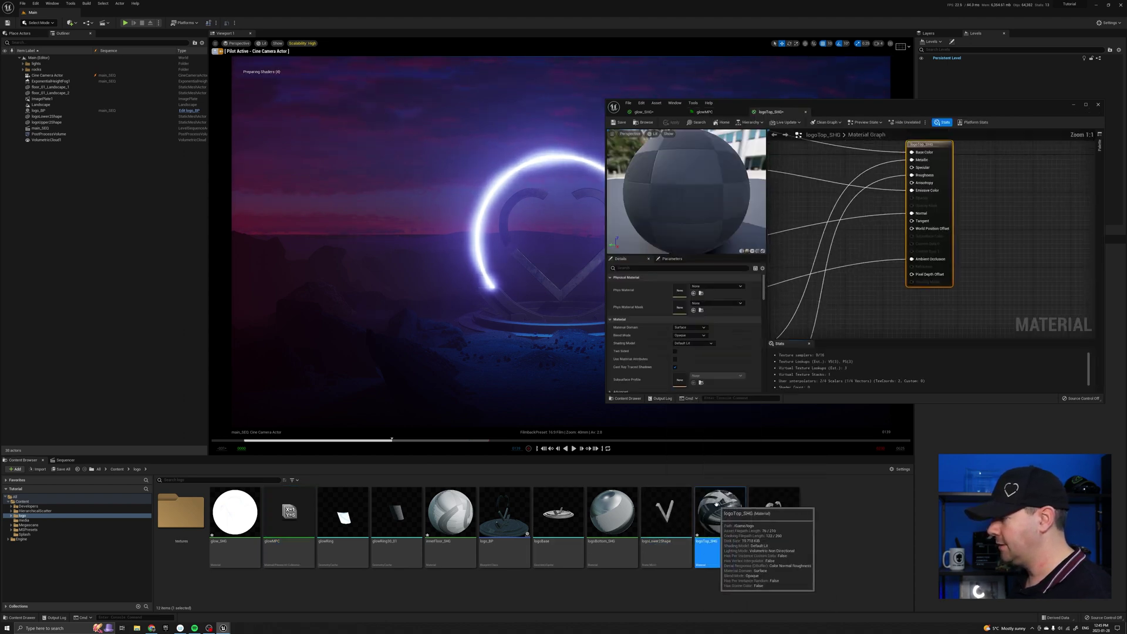
{"action": "scroll", "coordinate": [809, 223], "scroll_direction": "down", "scroll_amount": 1}
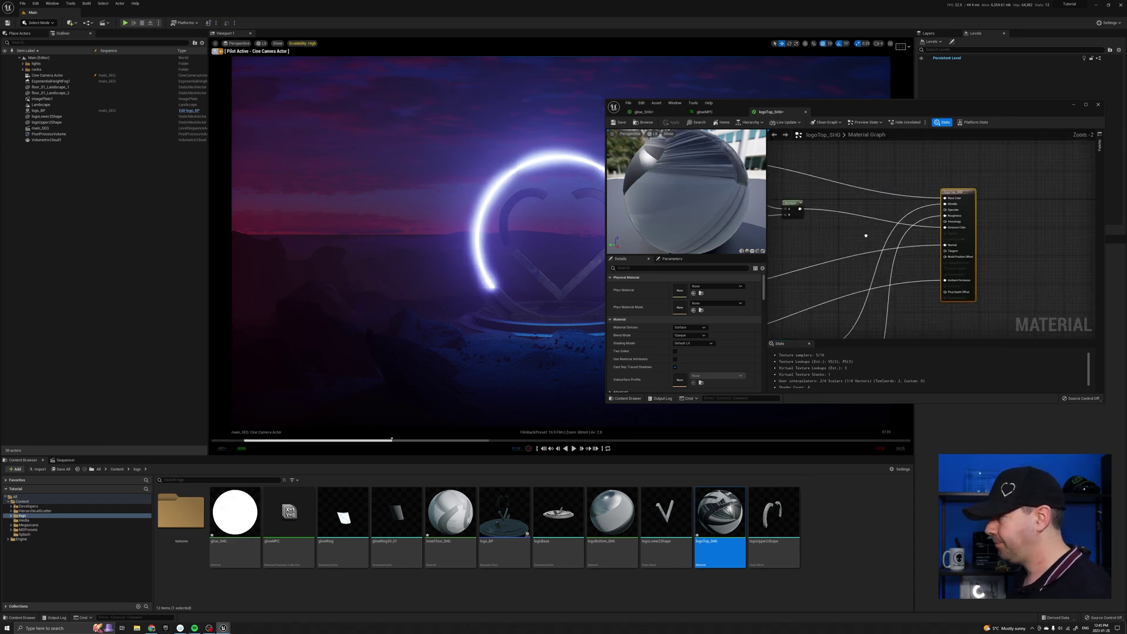
{"action": "right_click_drag", "start_coordinate": [809, 223], "coordinate": [1013, 251]}
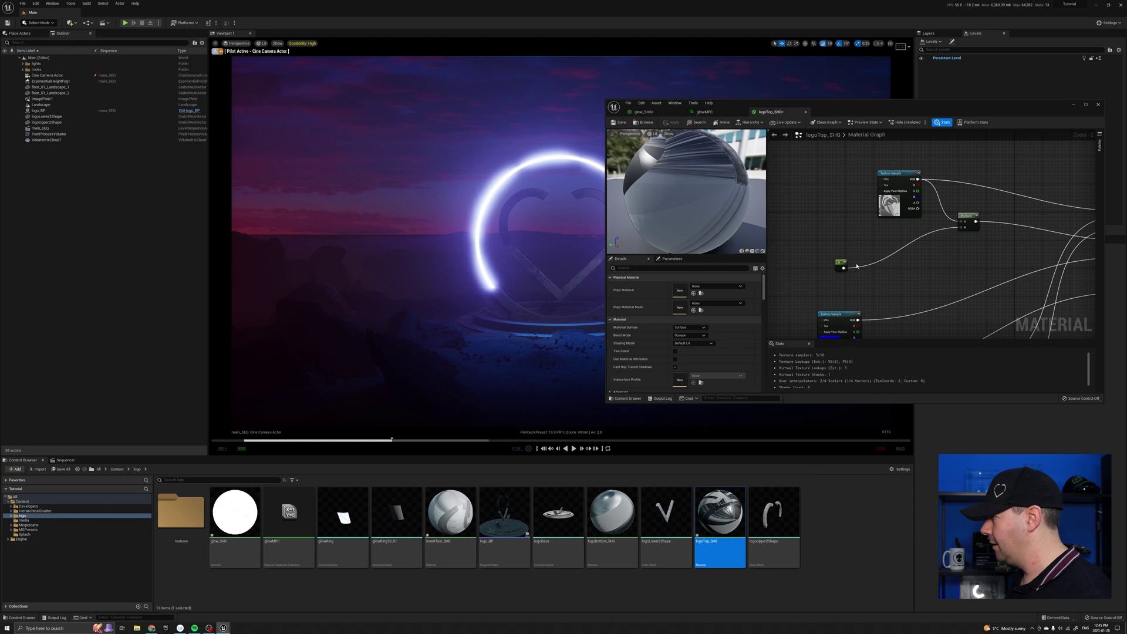
{"action": "left_click_drag", "start_coordinate": [841, 262], "coordinate": [851, 267]}
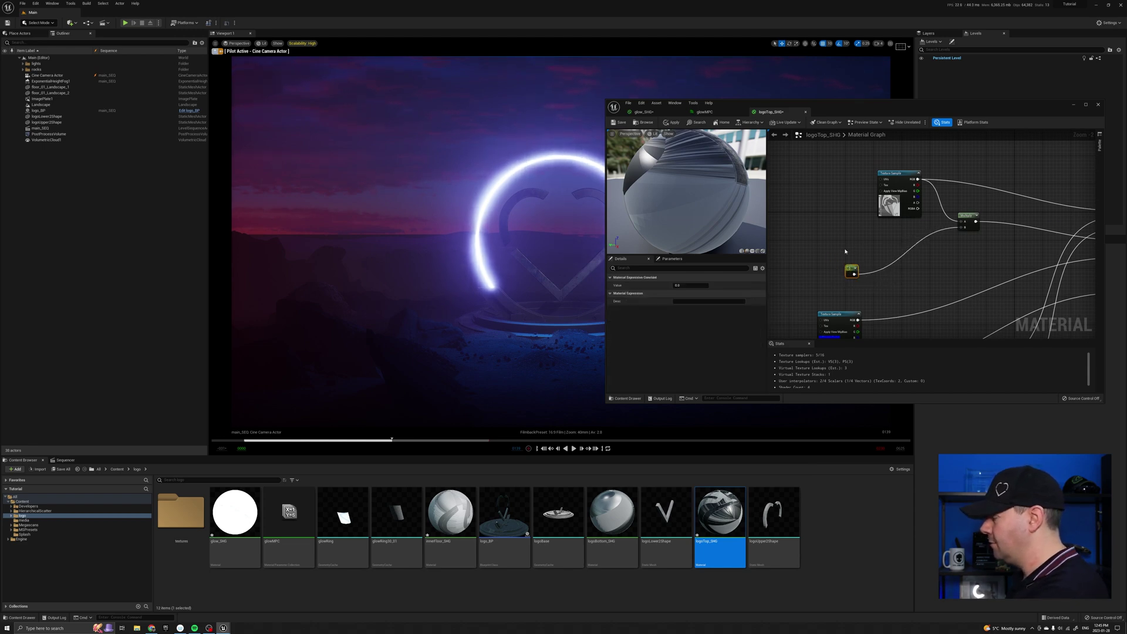
{"action": "key", "text": "Delete"}
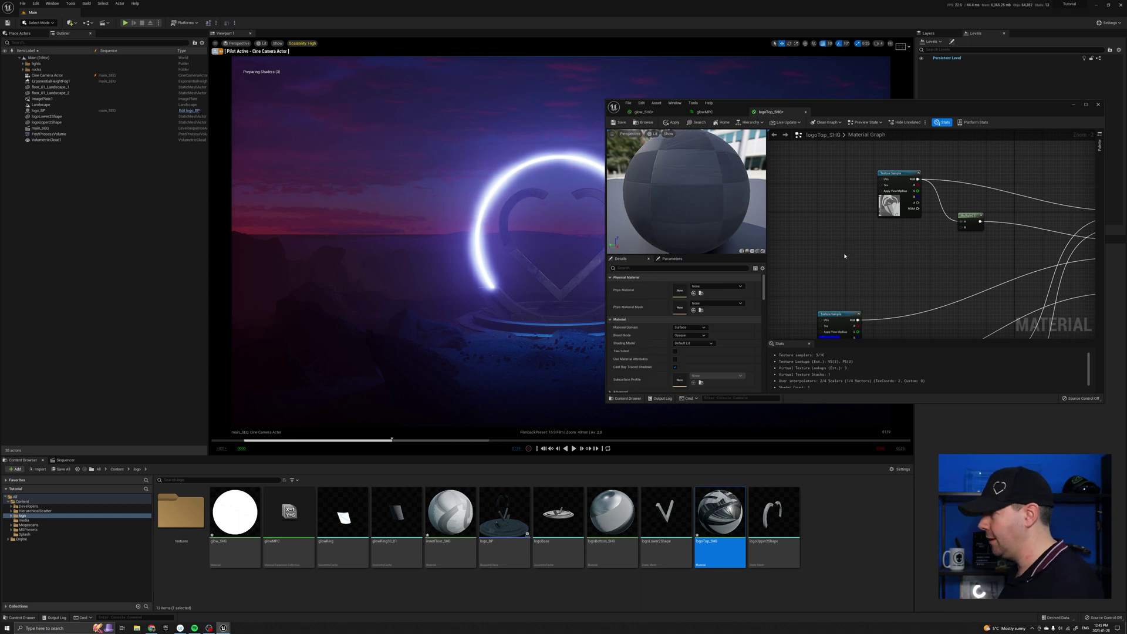
Add a glowMPC CollectionParameter node reading logo_glow, wire it into the Multiply, and save.
{"action": "right_click", "coordinate": [844, 255]}
{"action": "type", "text": "col"}
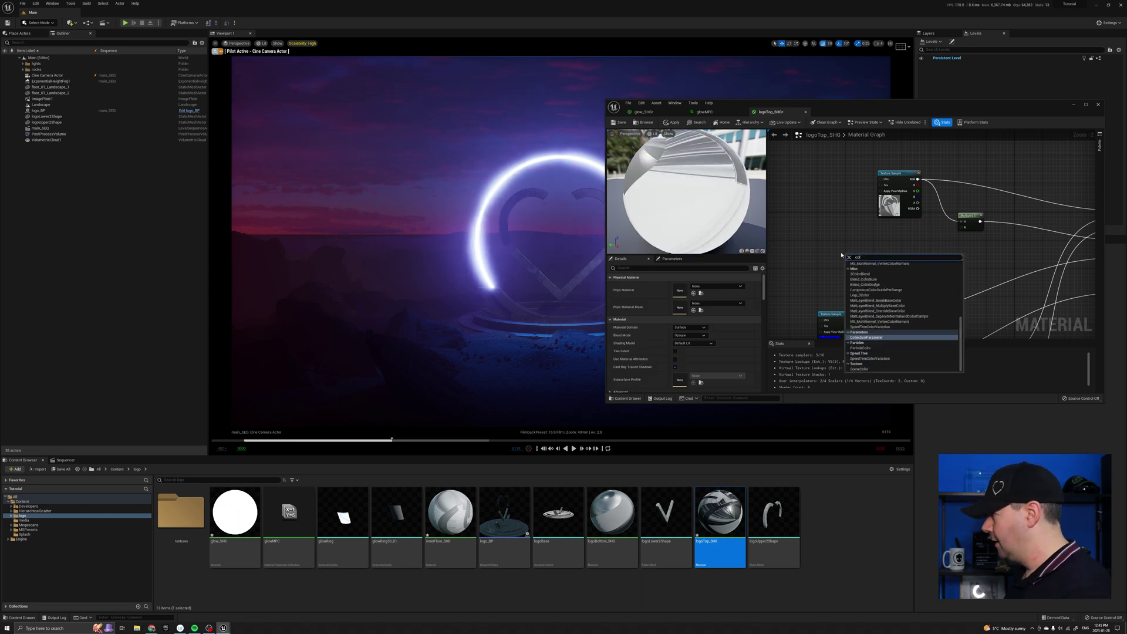
{"action": "left_click", "coordinate": [866, 337]}
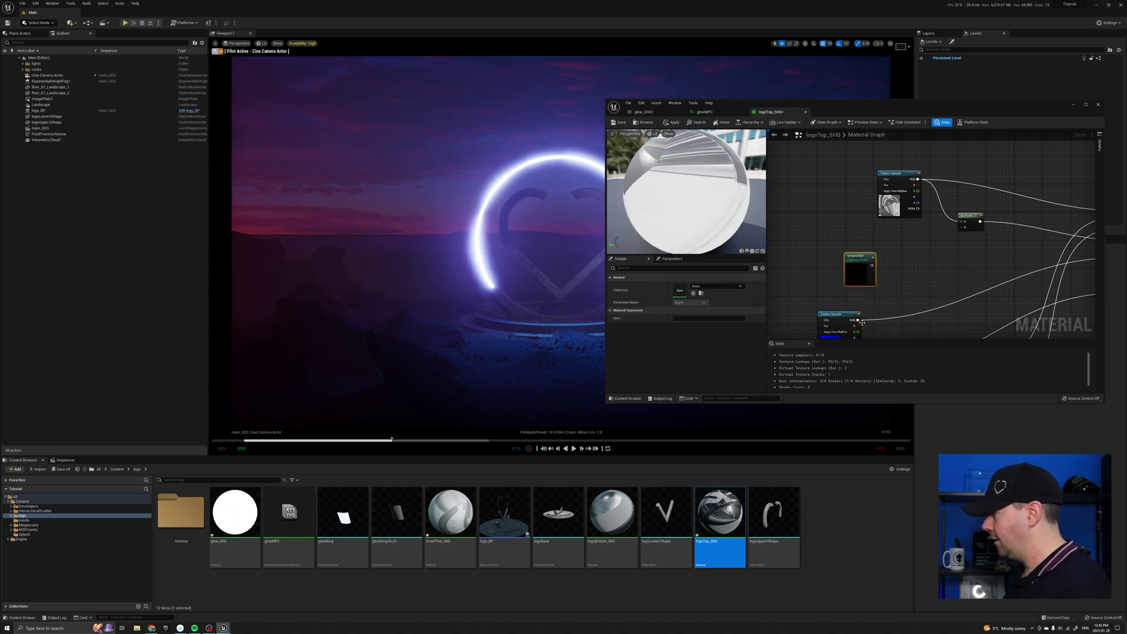
{"action": "left_click", "coordinate": [717, 287]}
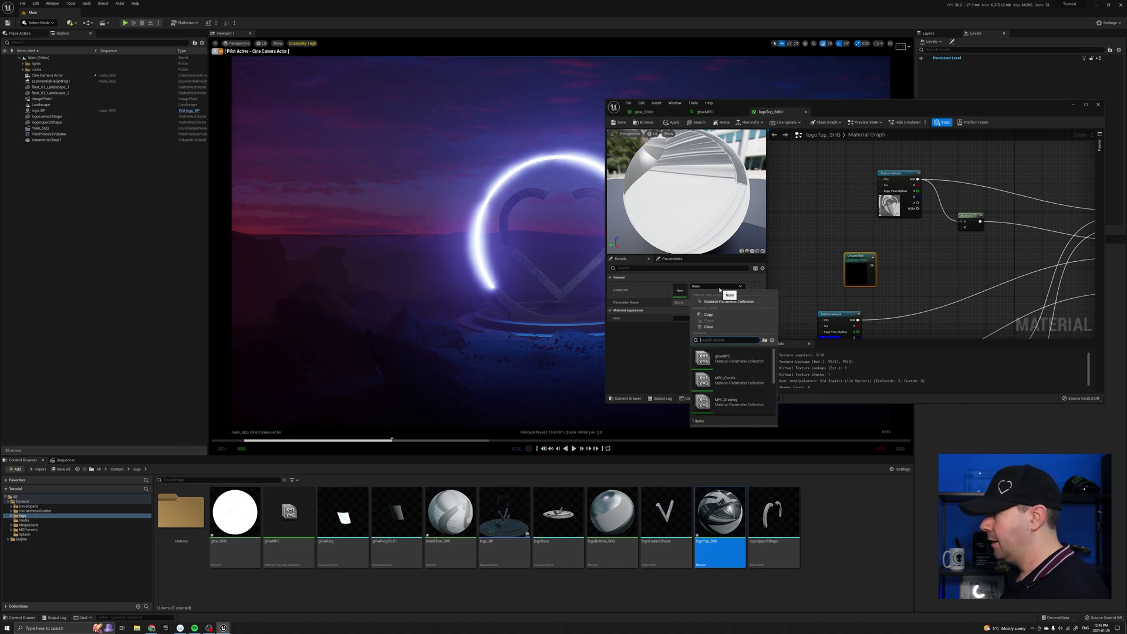
{"action": "left_click", "coordinate": [724, 360]}
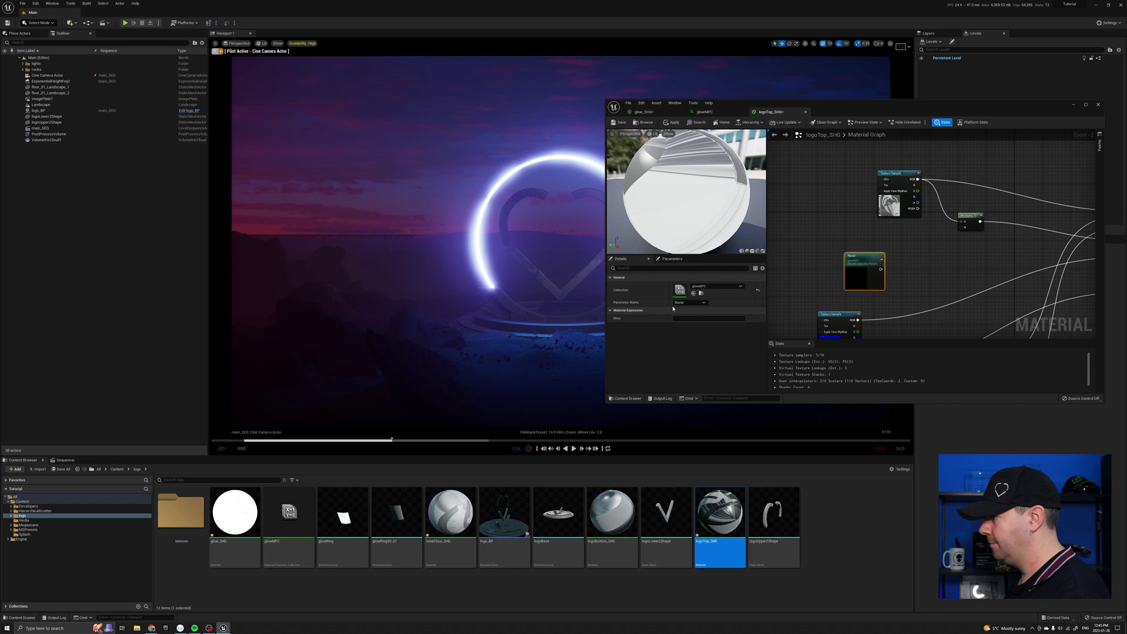
{"action": "left_click", "coordinate": [683, 302]}
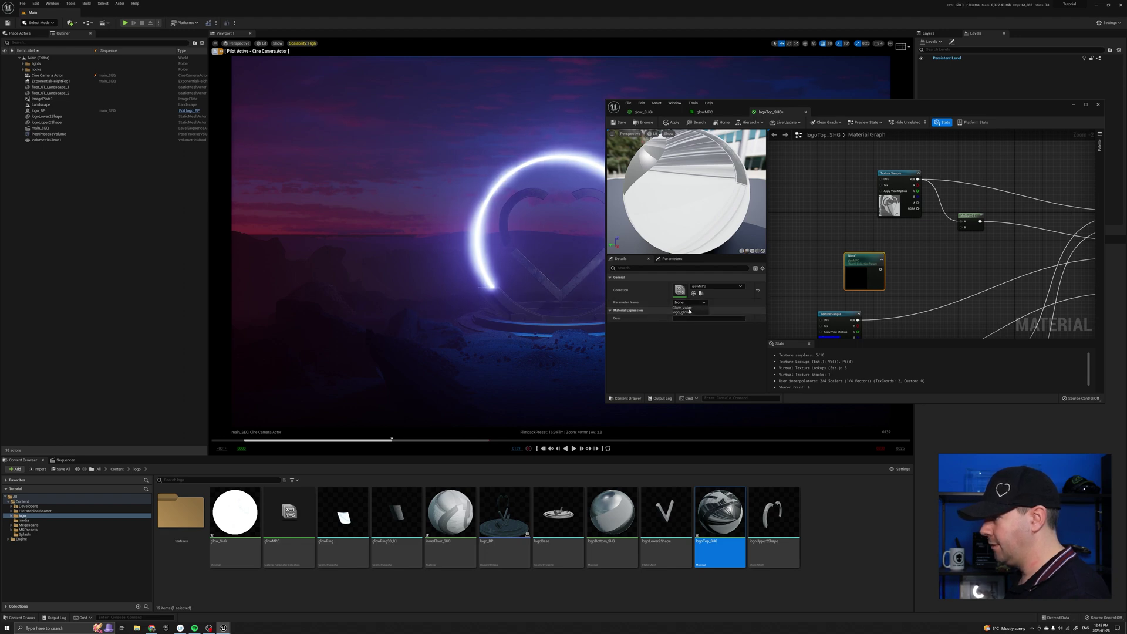
{"action": "left_click", "coordinate": [690, 313]}
{"action": "left_click_drag", "start_coordinate": [880, 268], "coordinate": [958, 229]}
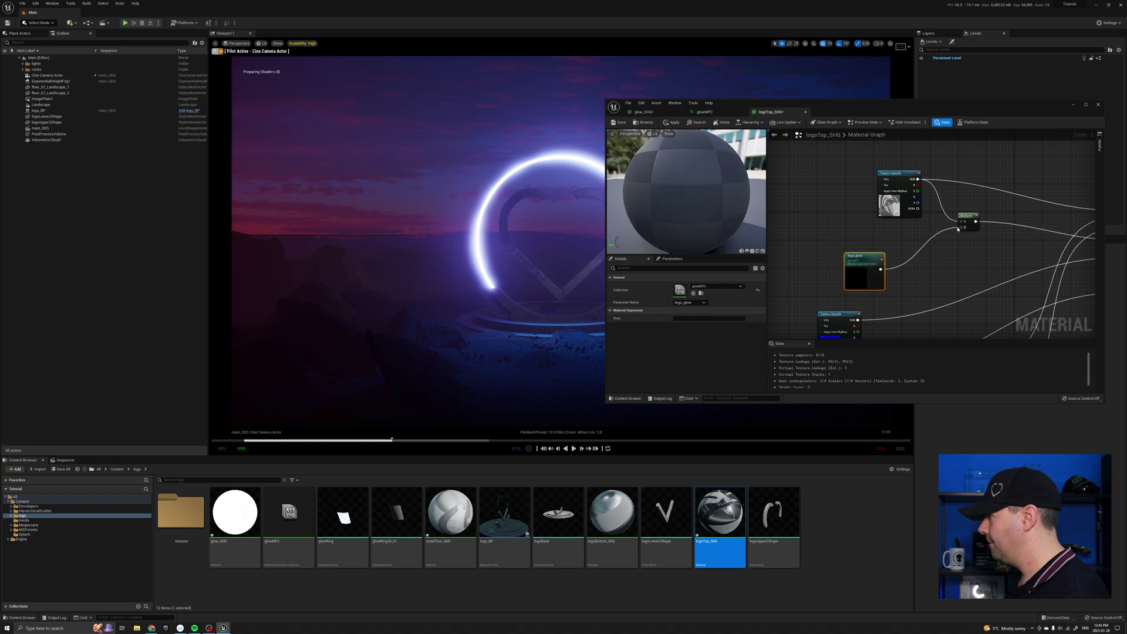
{"action": "left_click", "coordinate": [619, 122]}
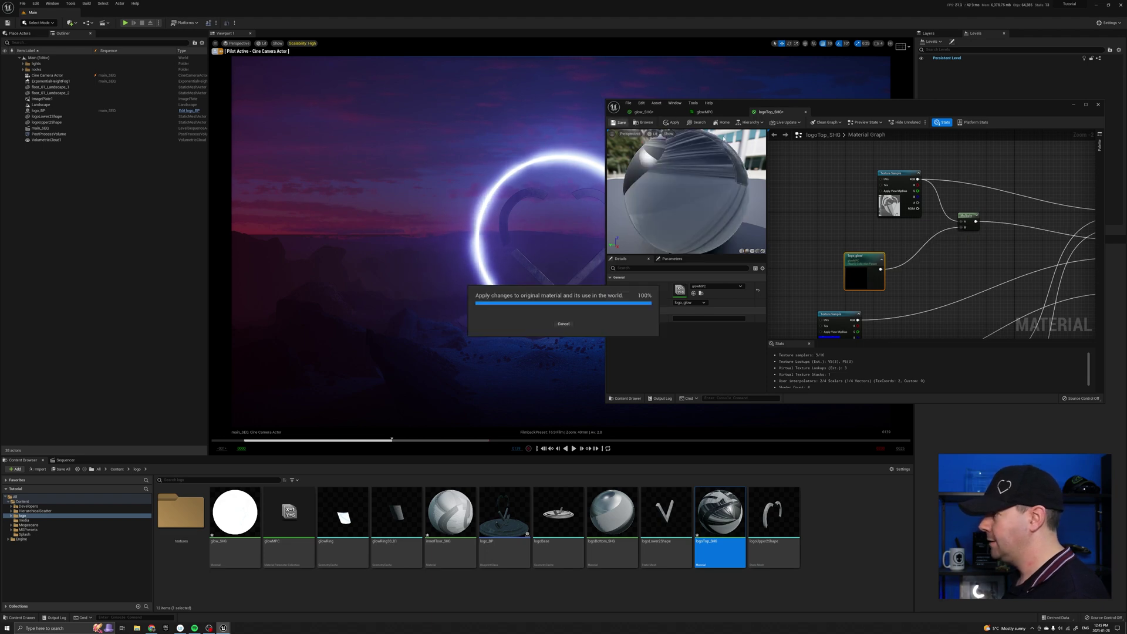
Add a logo_glow parameter track under glowMPC in the sequence timeline.
{"action": "left_click", "coordinate": [65, 460]}
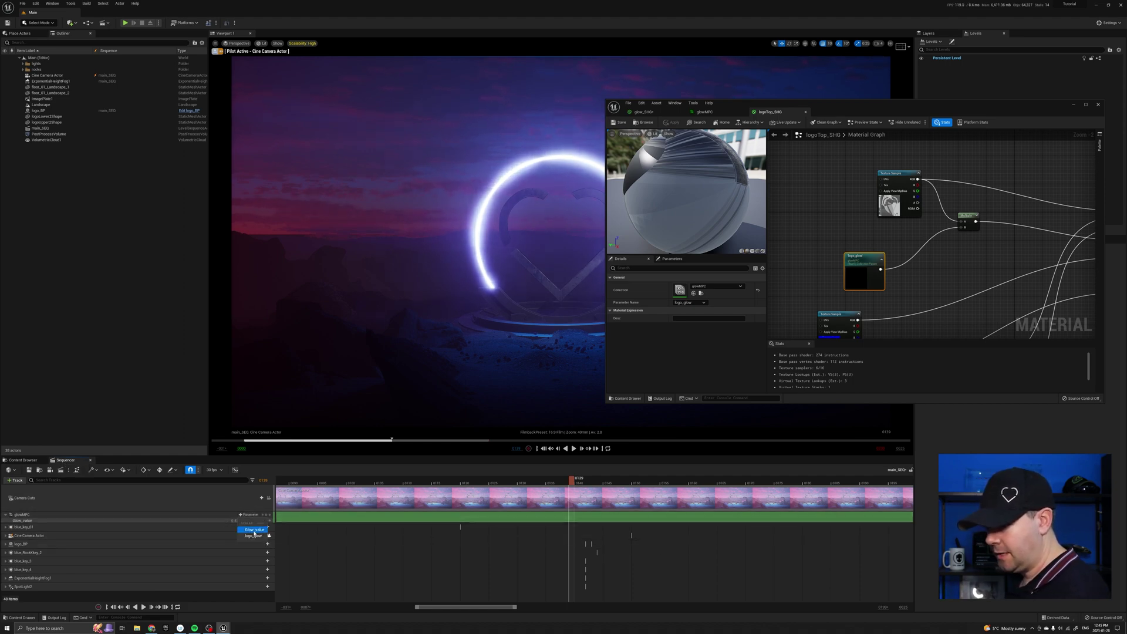
{"action": "left_click", "coordinate": [254, 536]}
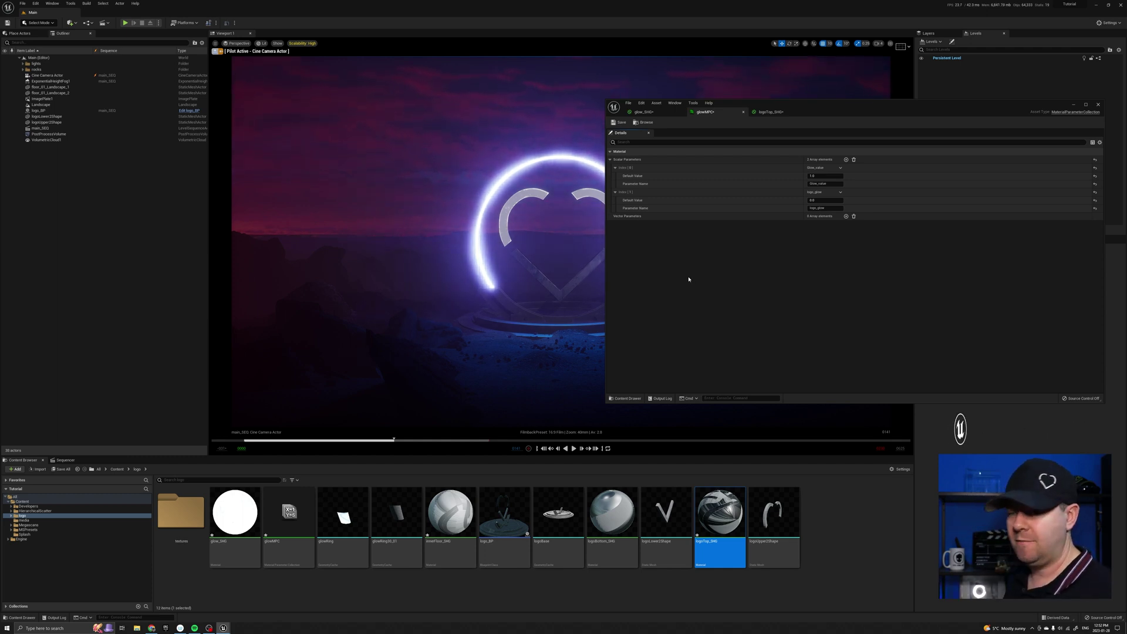
Add a vector parameter to glowMPC and name it glowColor.
{"action": "left_click", "coordinate": [846, 217]}
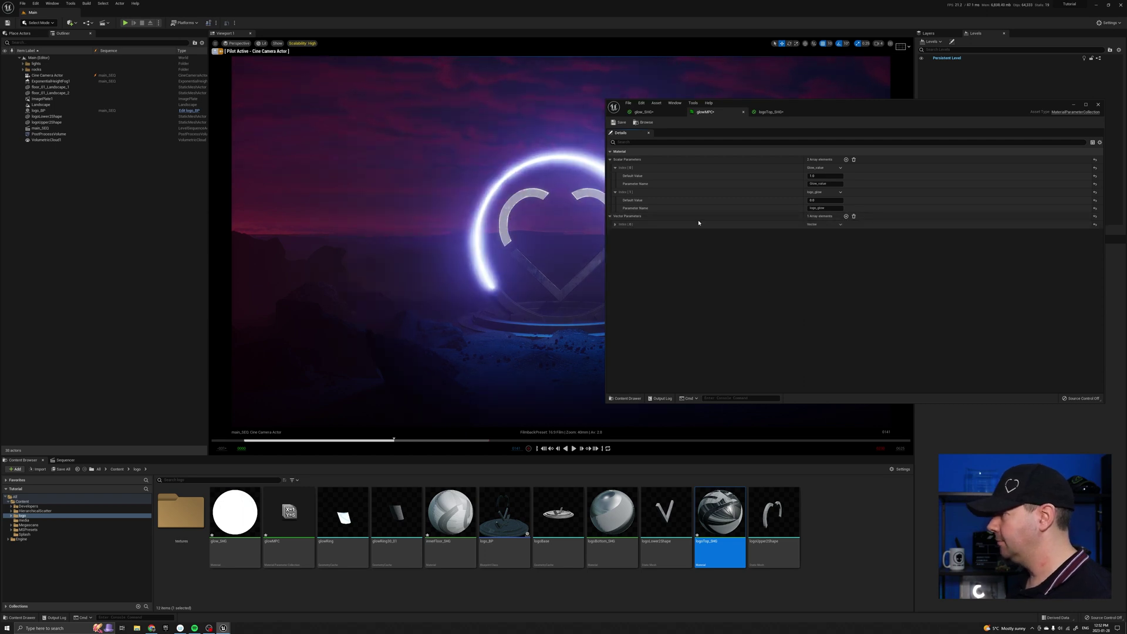
{"action": "left_click", "coordinate": [615, 225]}
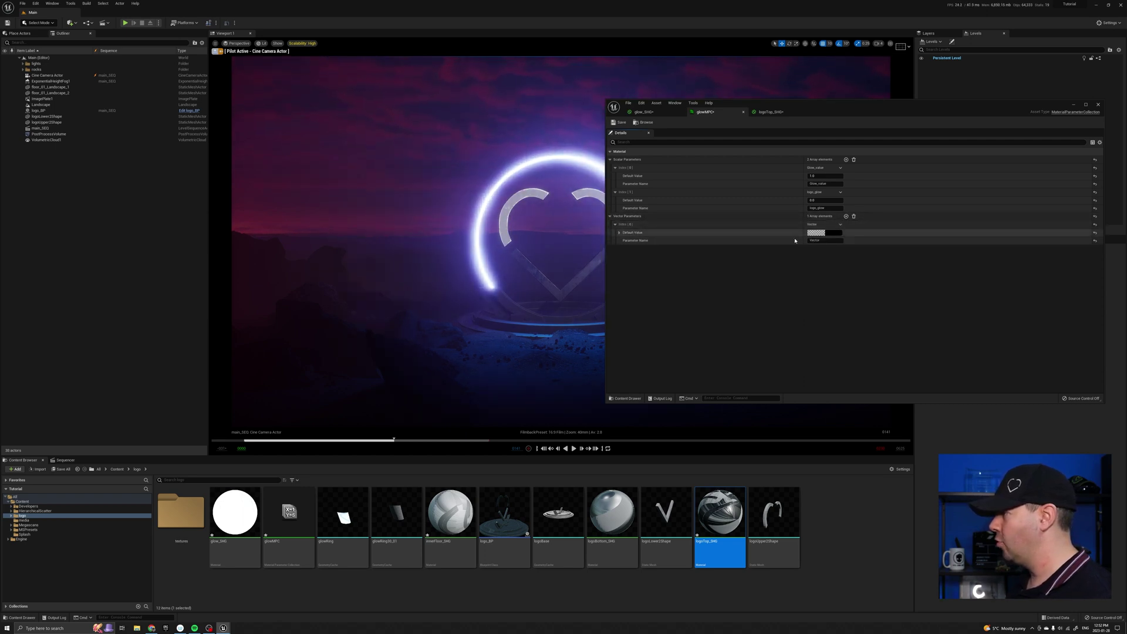
{"action": "left_click", "coordinate": [817, 240]}
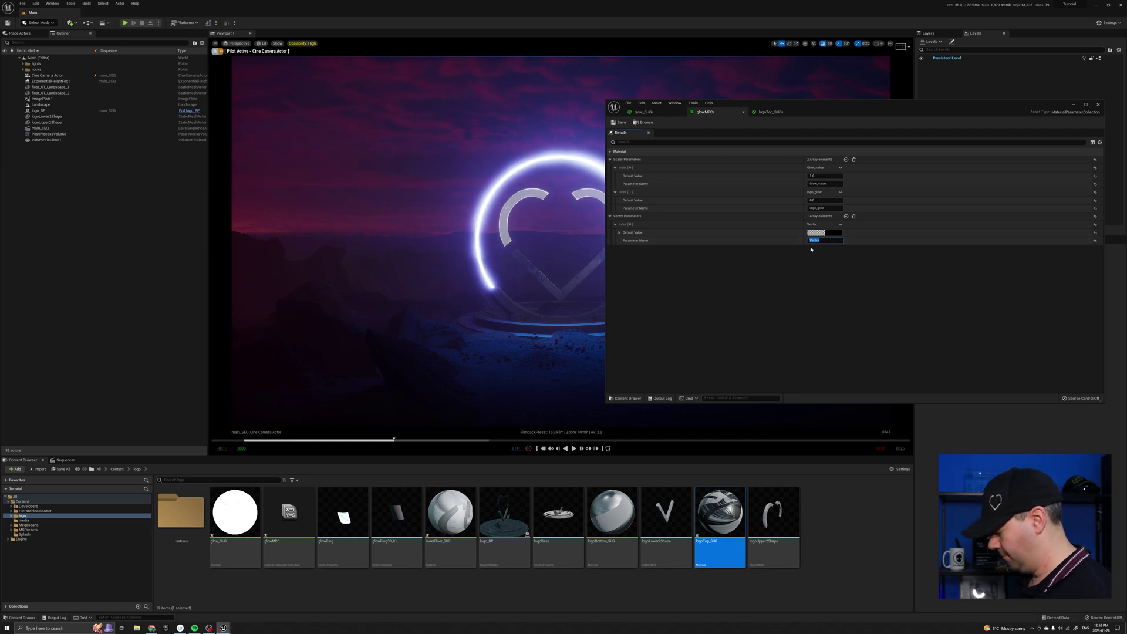
{"action": "type", "text": "glowColor"}
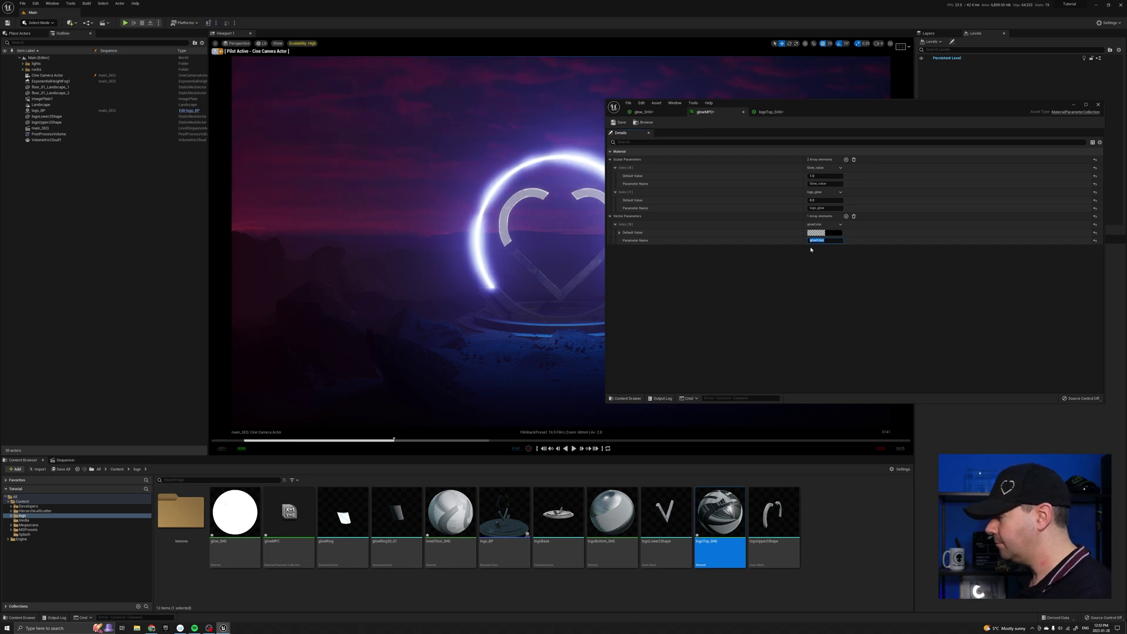
{"action": "left_click", "coordinate": [618, 123]}
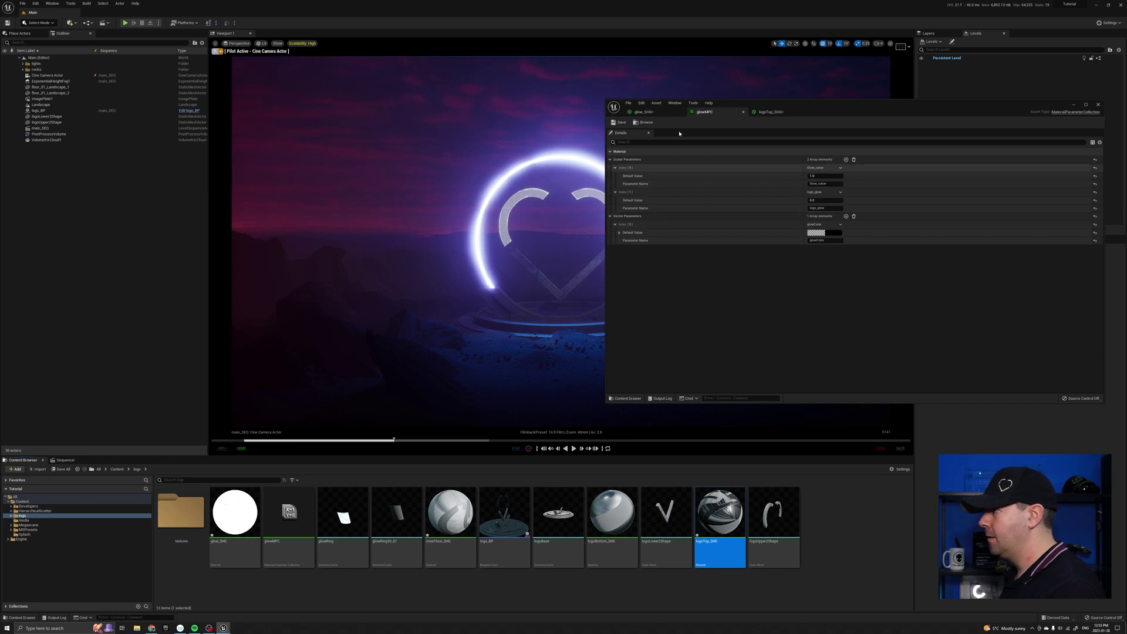
In glow_SHG, move the constant colour node aside and wire the collection parameter node into the material.
{"action": "left_click", "coordinate": [650, 114]}
{"action": "left_click_drag", "start_coordinate": [814, 213], "coordinate": [838, 222]}
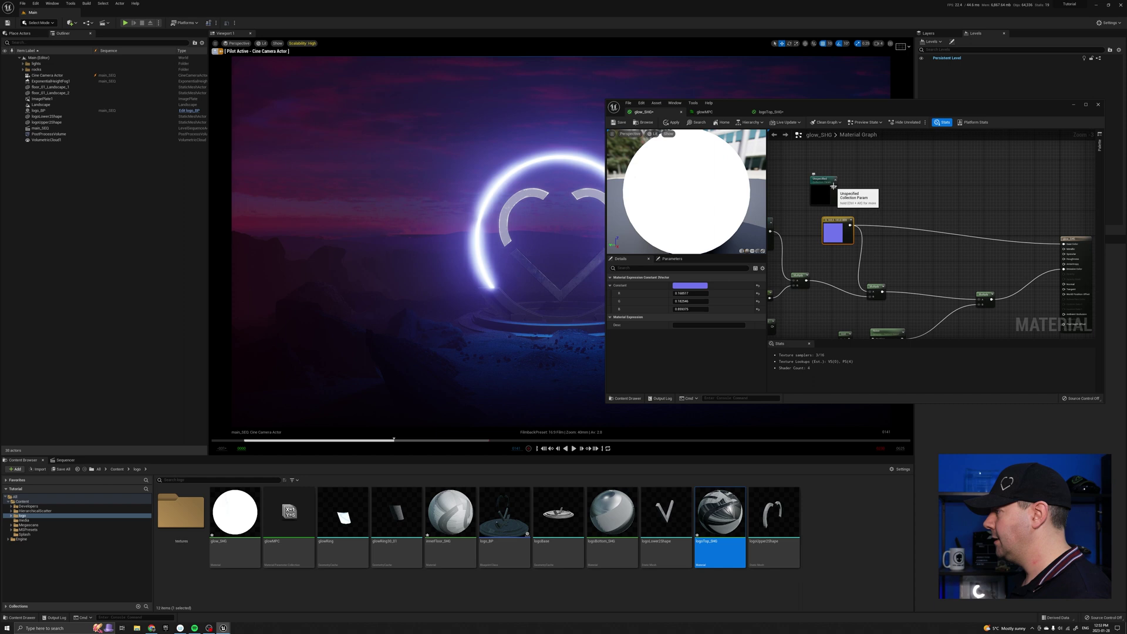
{"action": "left_click_drag", "start_coordinate": [834, 187], "coordinate": [1063, 243]}
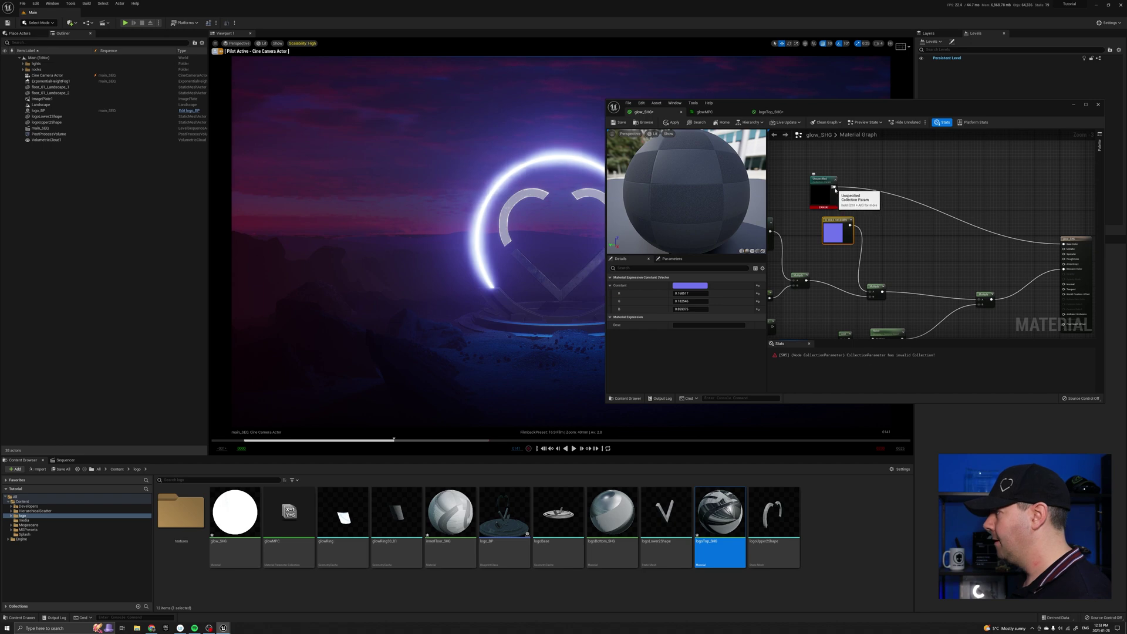
{"action": "left_click_drag", "start_coordinate": [834, 187], "coordinate": [871, 292]}
{"action": "left_click_drag", "start_coordinate": [834, 218], "coordinate": [957, 169]}
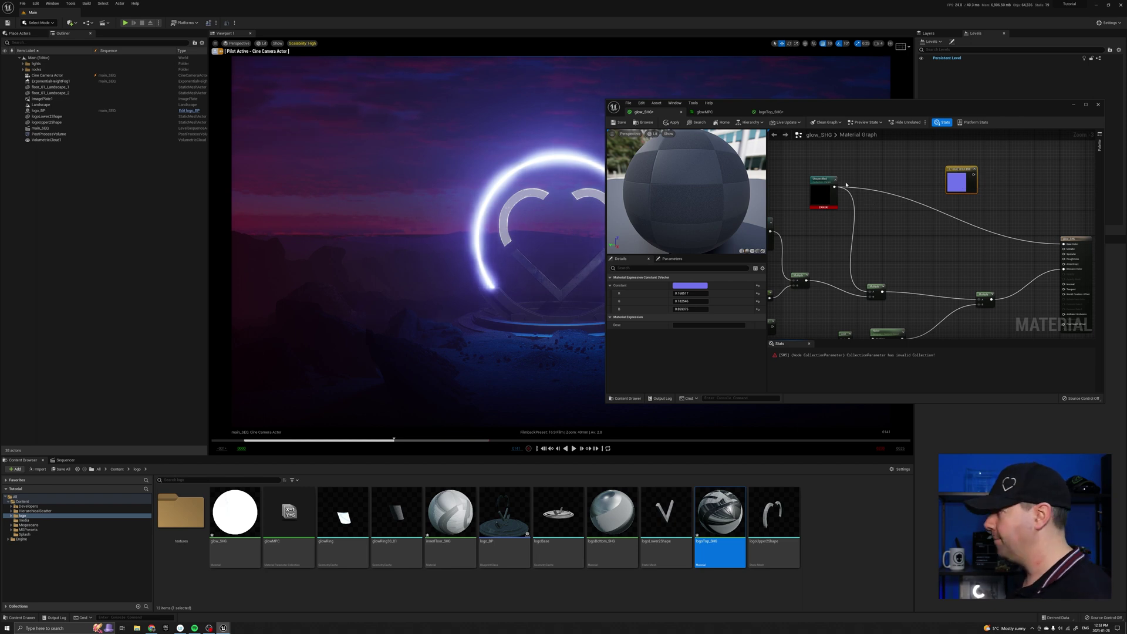
Point the collection parameter node at glowMPC's glowColor and save the material.
{"action": "left_click", "coordinate": [824, 191]}
{"action": "left_click", "coordinate": [722, 287]}
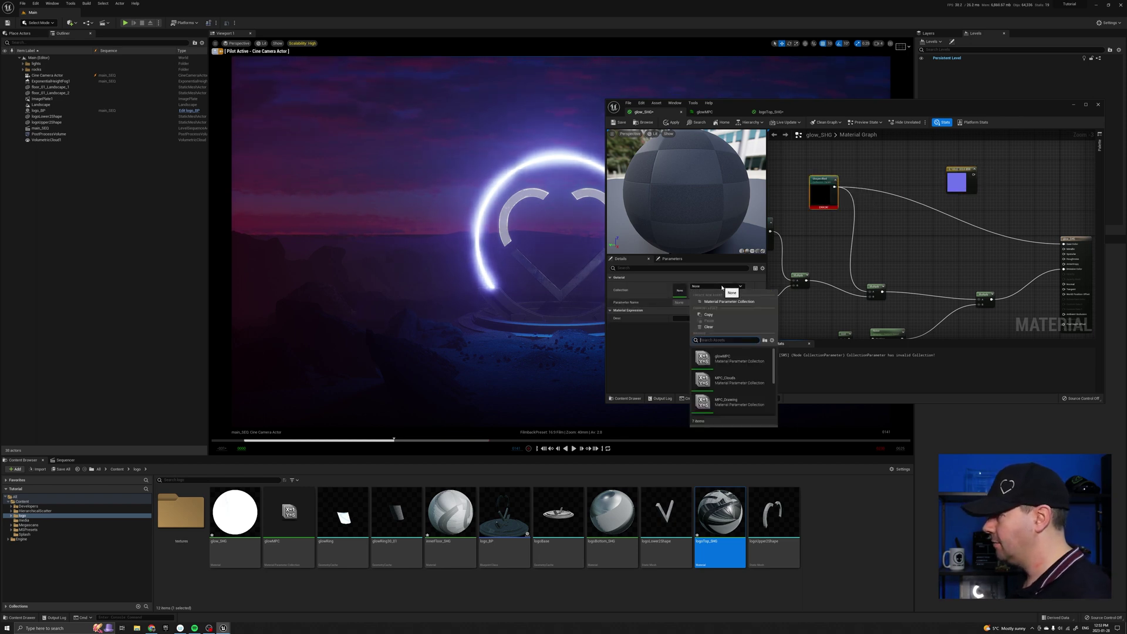
{"action": "left_click", "coordinate": [733, 359]}
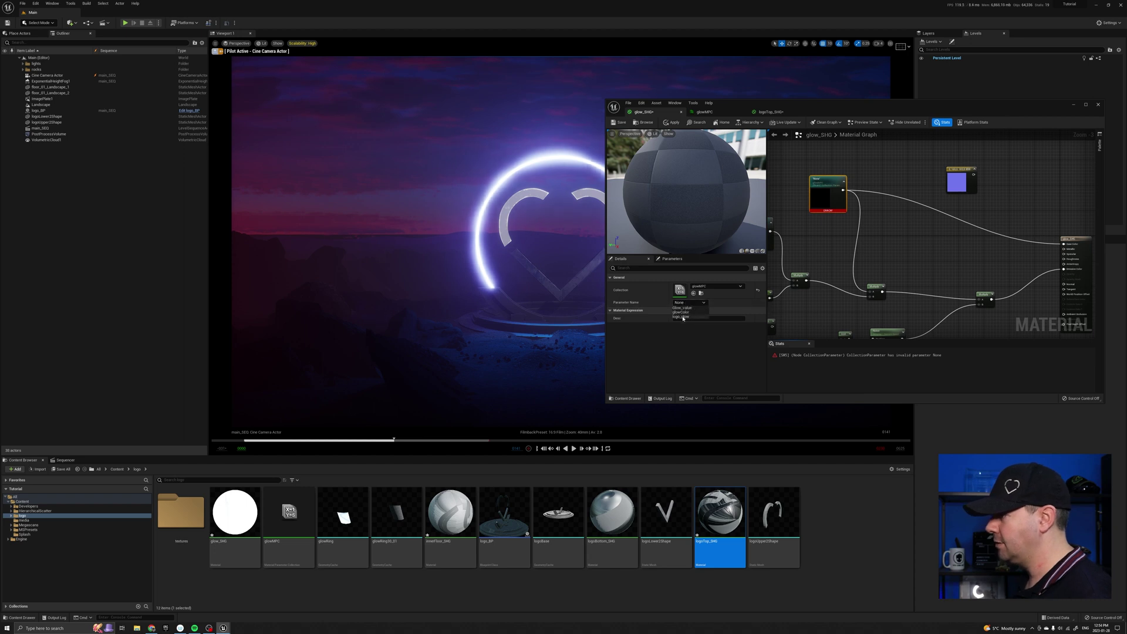
{"action": "left_click", "coordinate": [688, 312]}
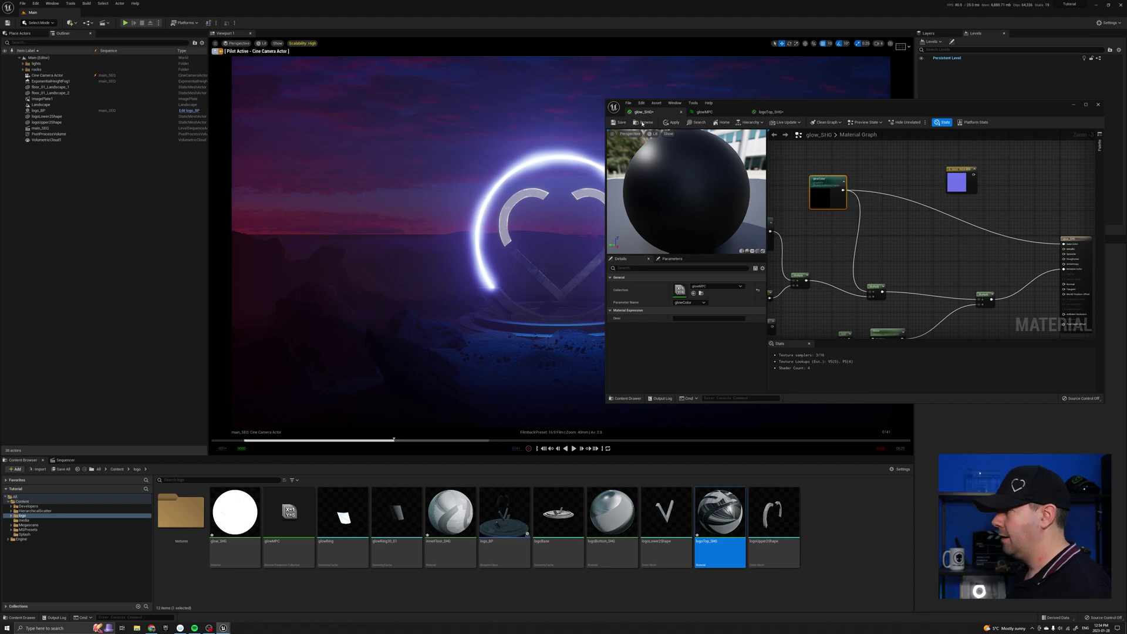
{"action": "left_click", "coordinate": [618, 122]}
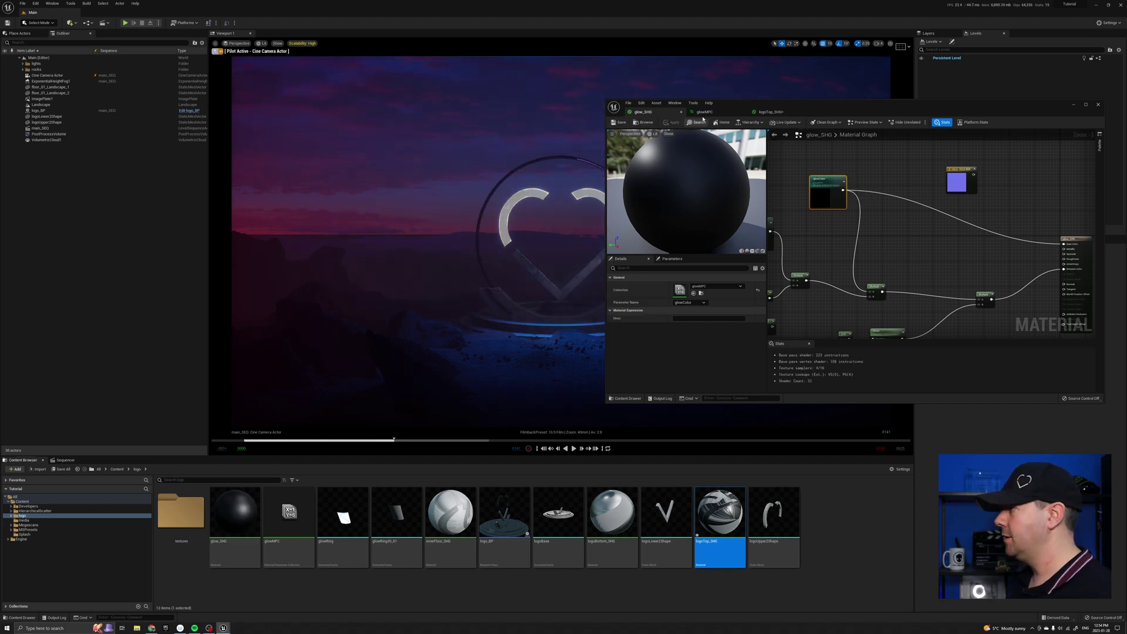
Compare the glowMPC parameters with the glow_SHG material graph.
{"action": "left_click", "coordinate": [704, 112]}
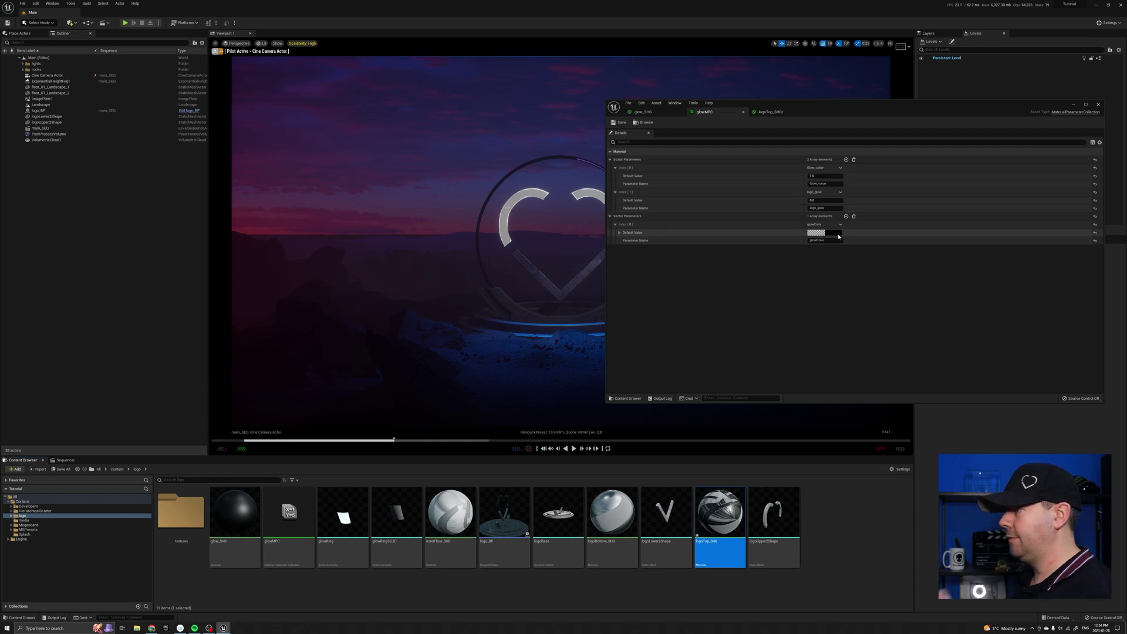
{"action": "left_click", "coordinate": [645, 112]}
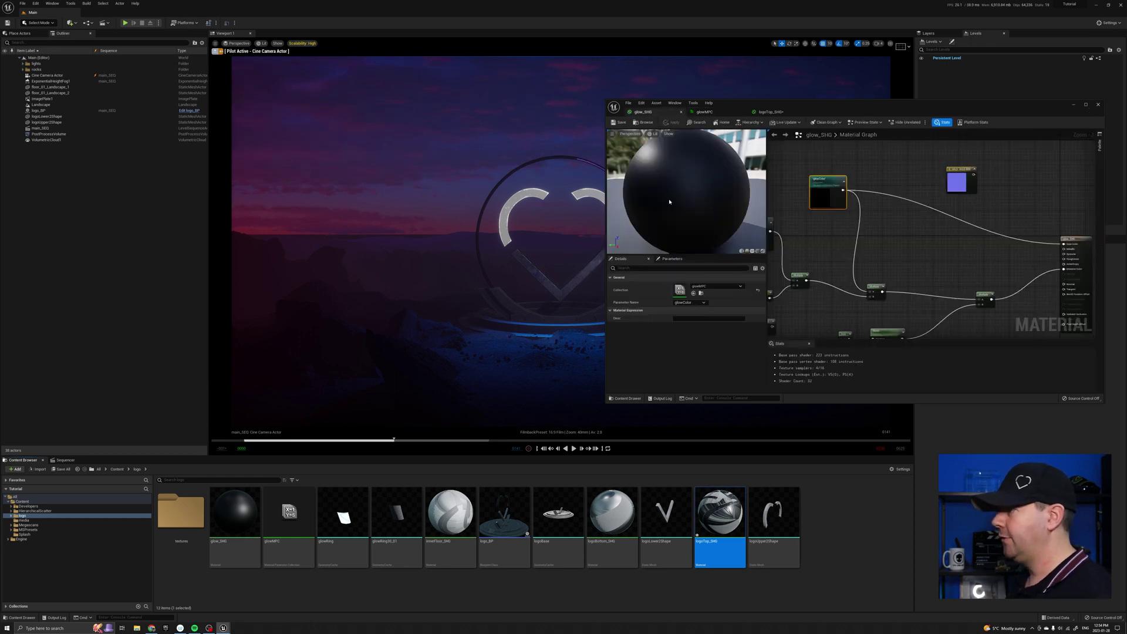
{"action": "left_click", "coordinate": [711, 113]}
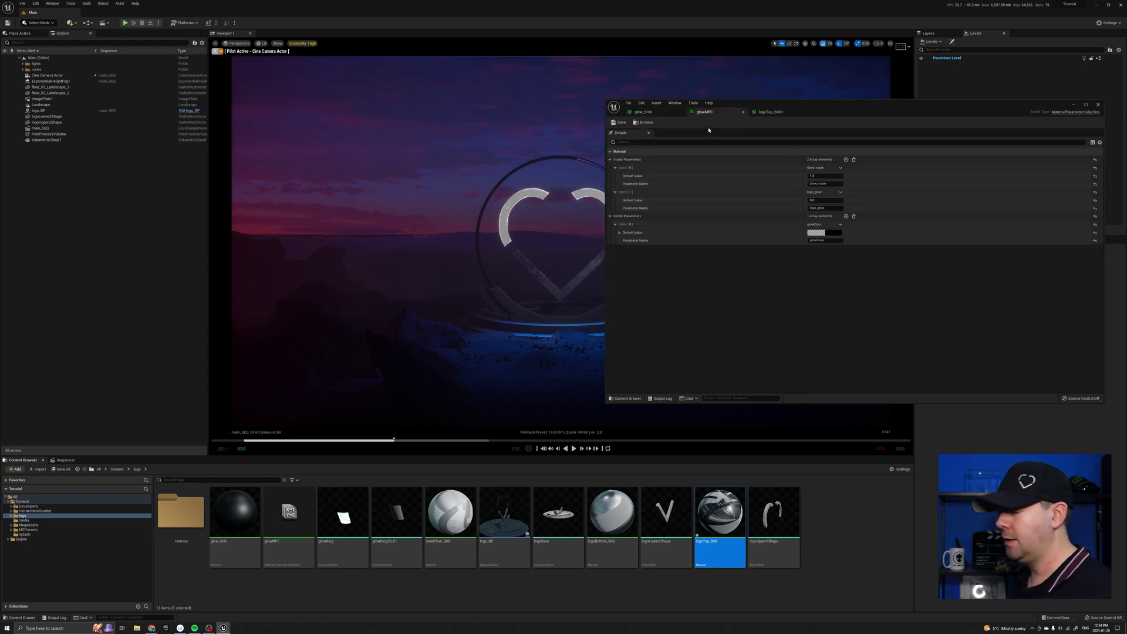
{"action": "left_click", "coordinate": [660, 115]}
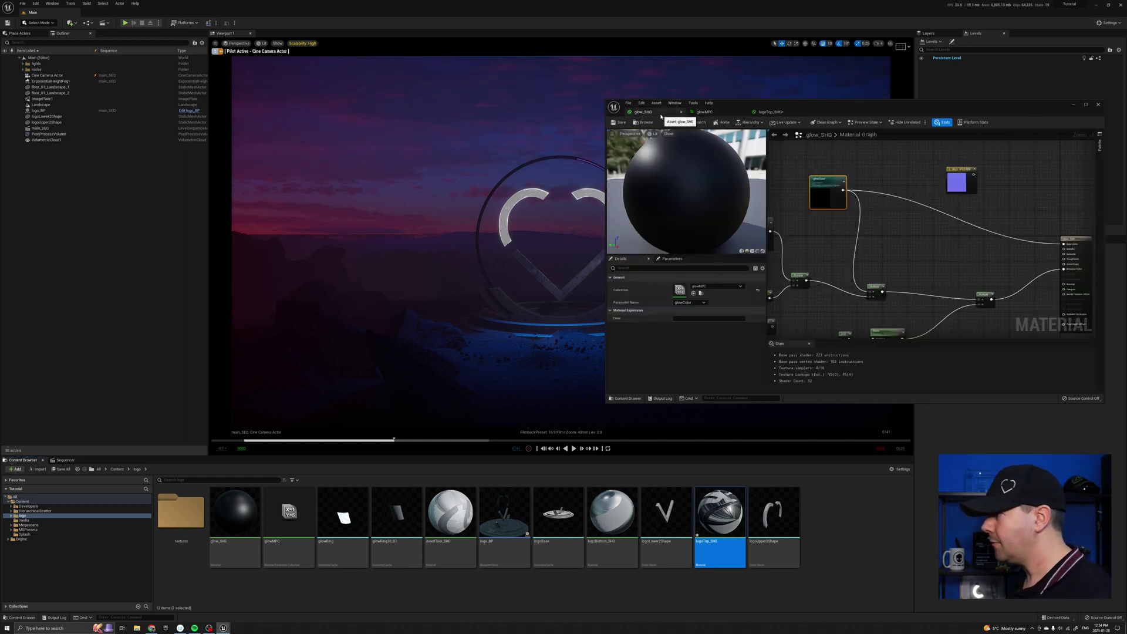
Add a glowColor track under glowMPC, raise its B channel and key the blue glow.
{"action": "left_click", "coordinate": [67, 461]}
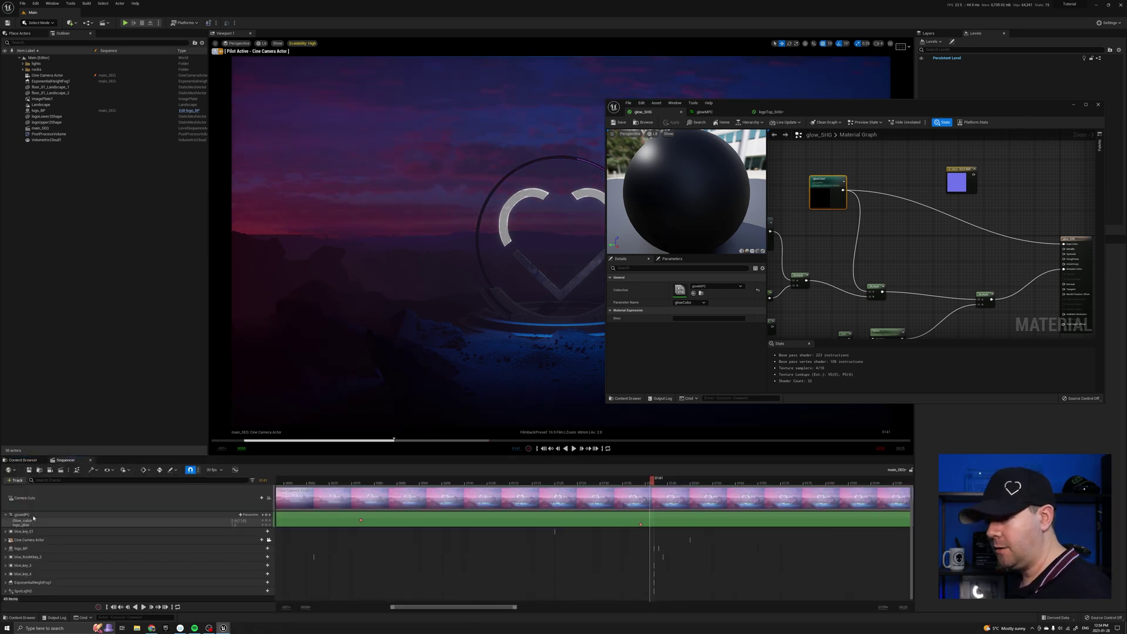
{"action": "left_click", "coordinate": [244, 515]}
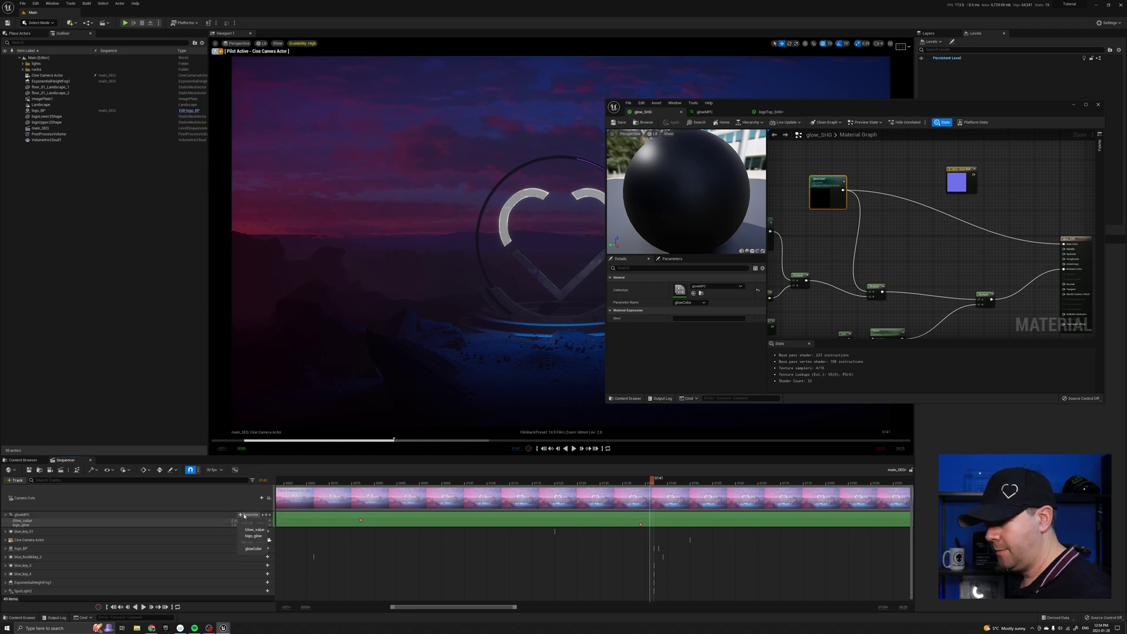
{"action": "left_click", "coordinate": [254, 549]}
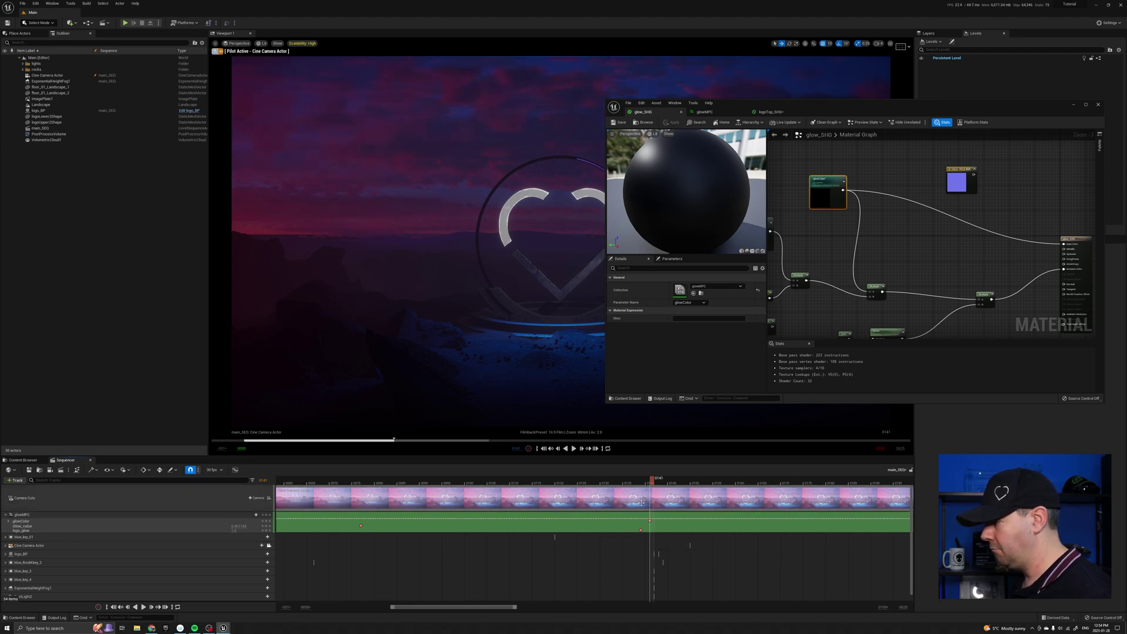
{"action": "left_click", "coordinate": [8, 521]}
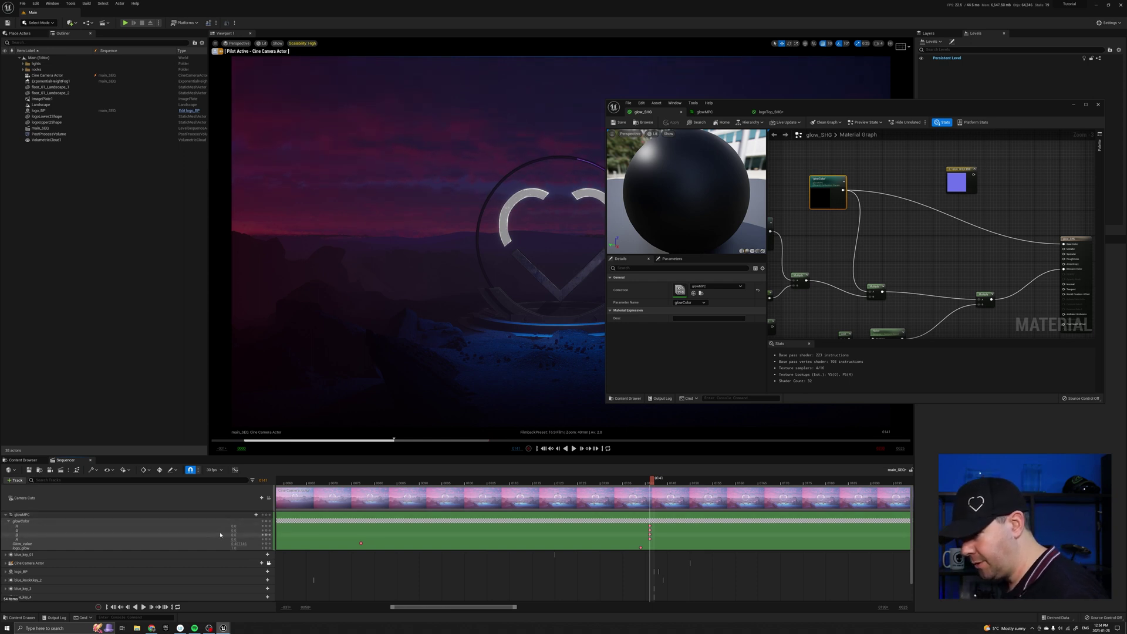
{"action": "left_click", "coordinate": [46, 536]}
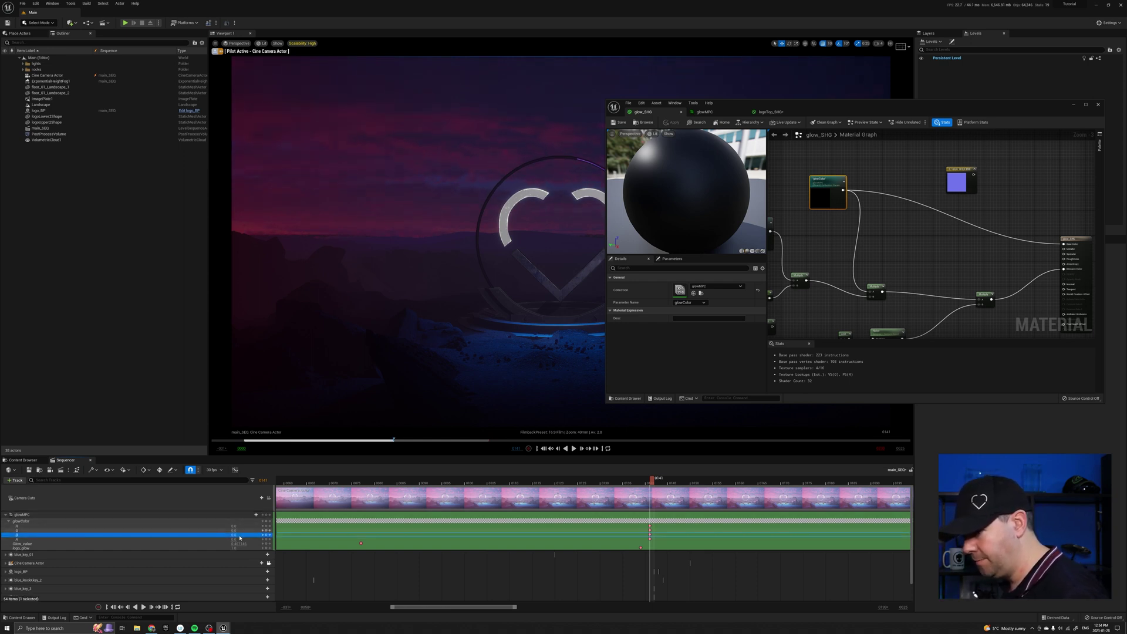
{"action": "left_click_drag", "start_coordinate": [235, 535], "coordinate": [246, 535]}
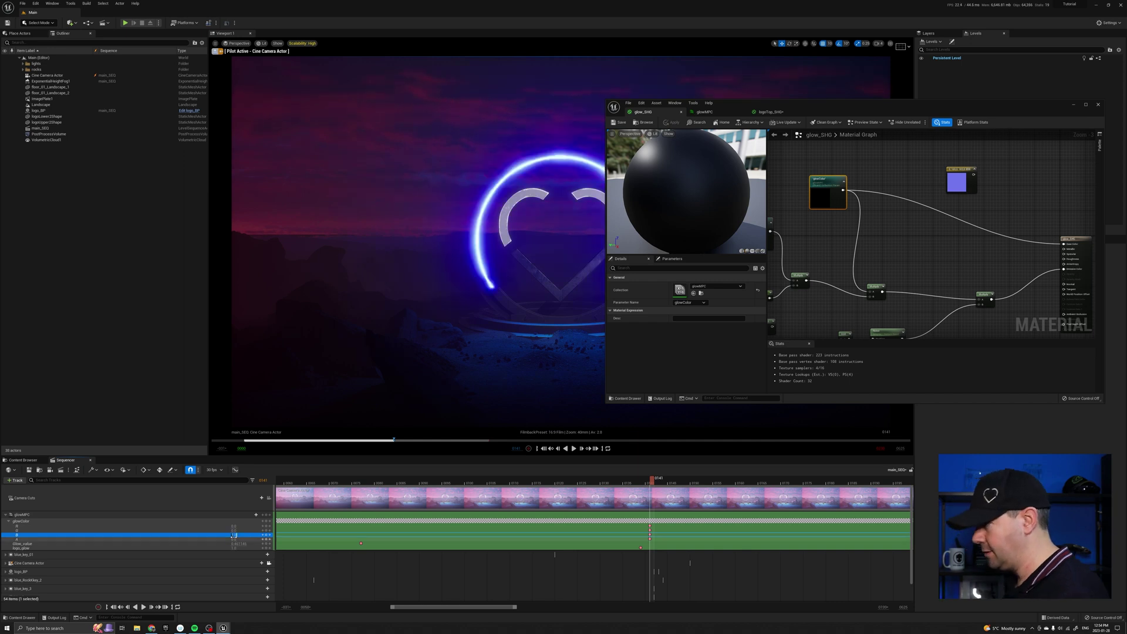
{"action": "left_click", "coordinate": [266, 534]}
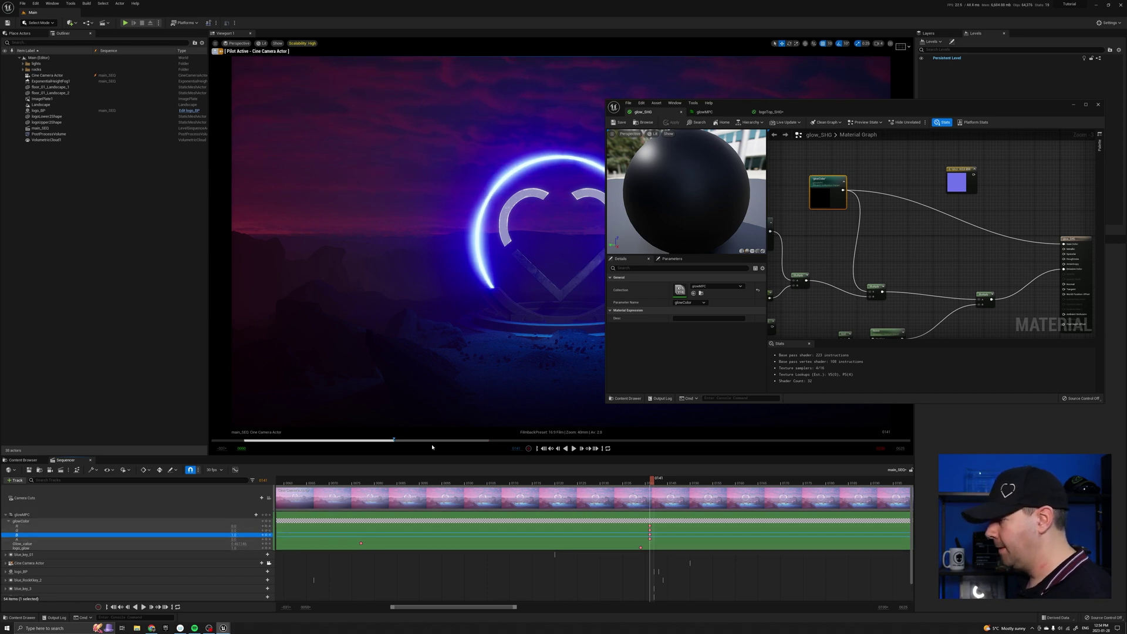
At frame 0212, key glowColor with B at 0 and R at 1, then scrub back to preview.
{"action": "left_click_drag", "start_coordinate": [396, 440], "coordinate": [470, 440]}
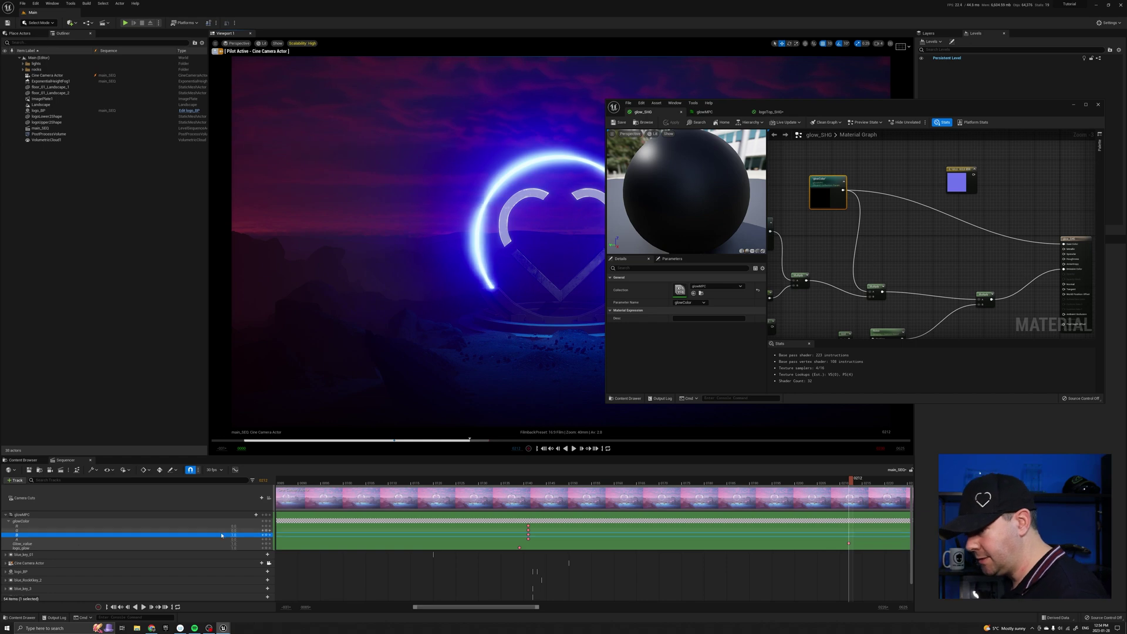
{"action": "type", "text": "0"}
{"action": "key", "text": "Return"}
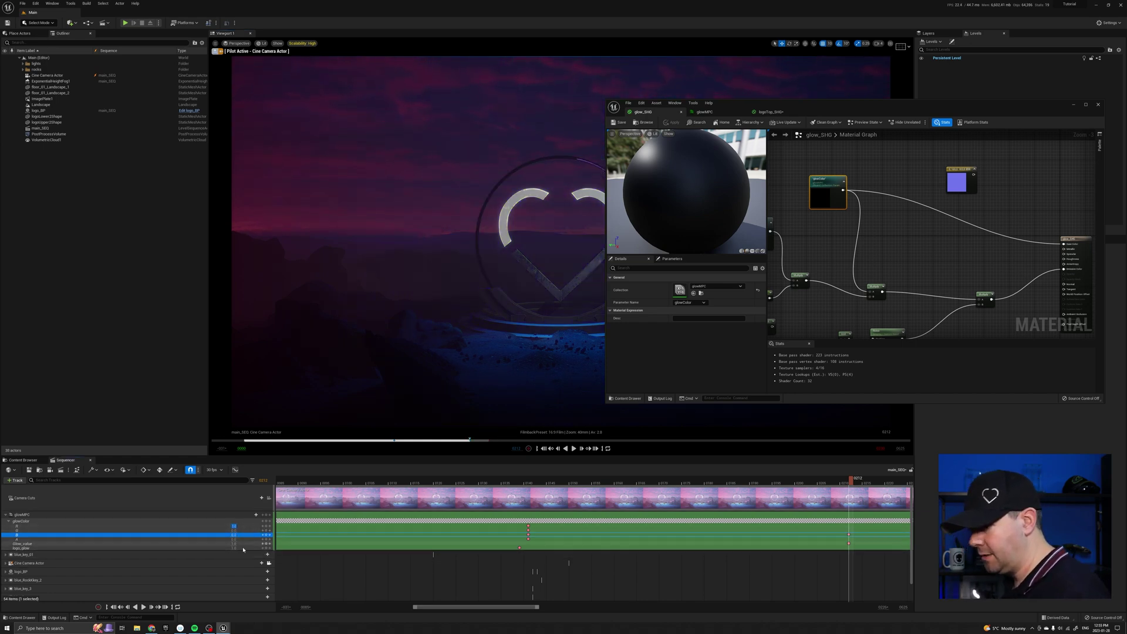
{"action": "type", "text": "1"}
{"action": "key", "text": "Return"}
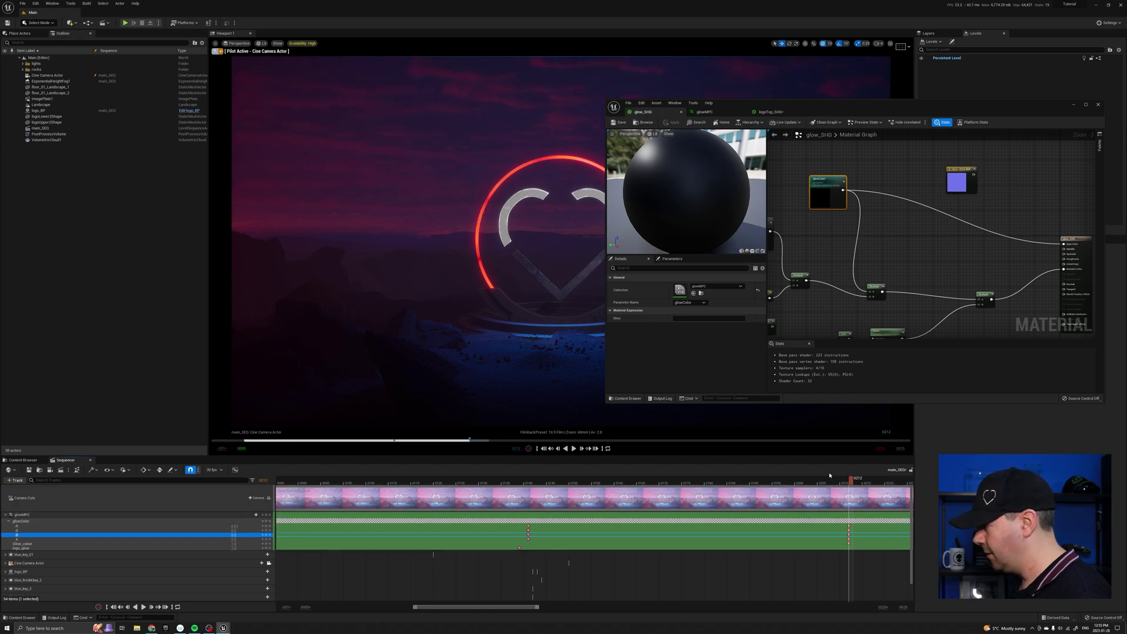
{"action": "left_click_drag", "start_coordinate": [838, 483], "coordinate": [616, 483]}
{"action": "left_click_drag", "start_coordinate": [702, 494], "coordinate": [705, 496]}
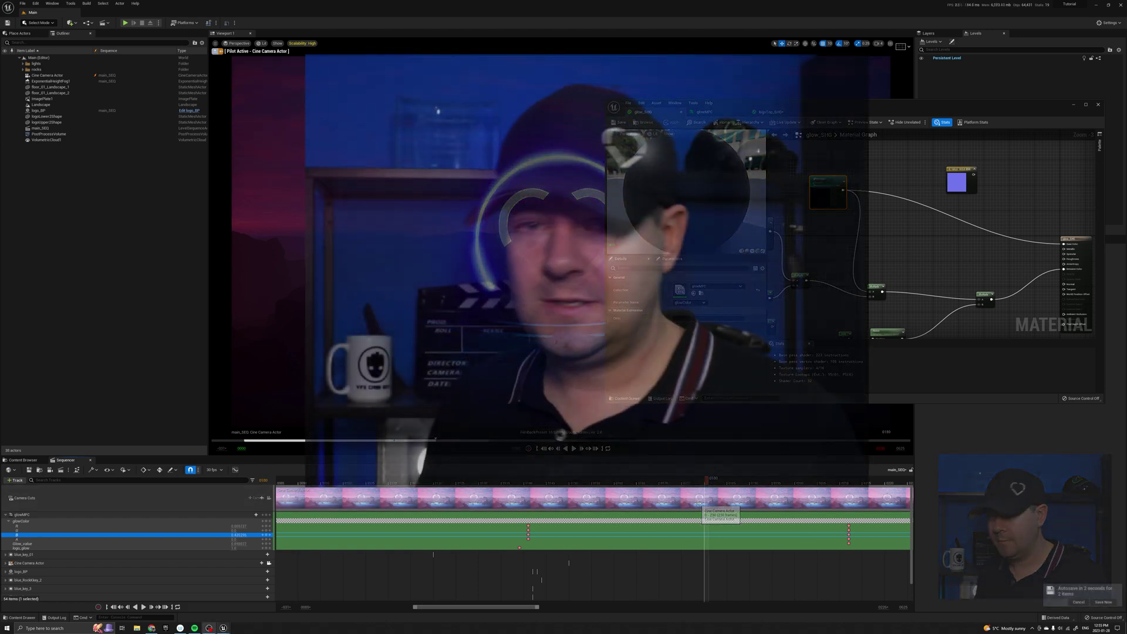